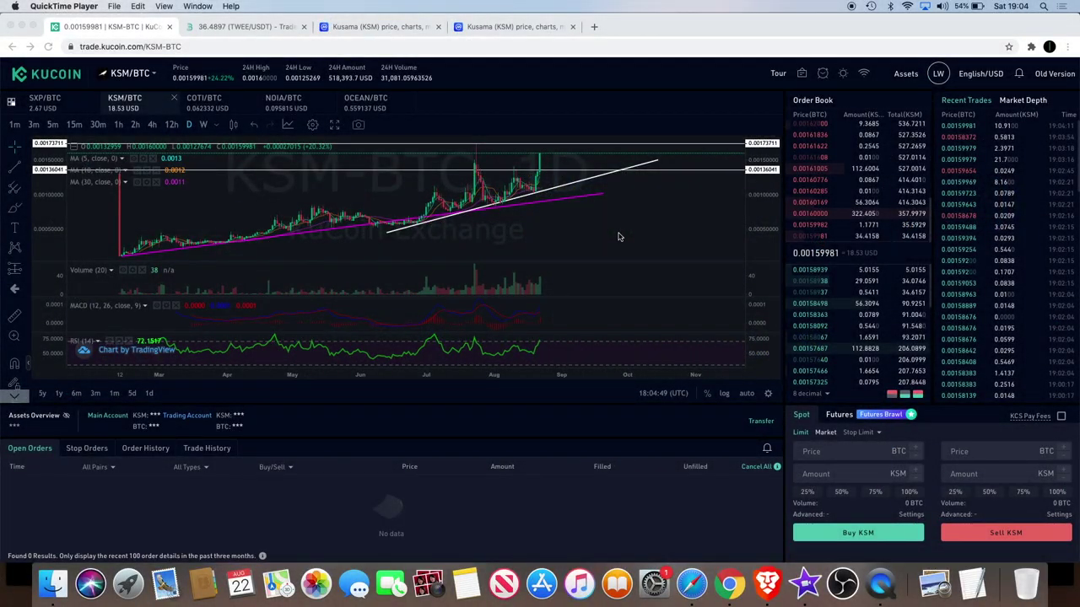
- Zoom the KSM/BTC chart's time axis, then switch to CoinMarketCap's Kusama (KSM) price tab
{"action": "scroll", "coordinate": [618, 236], "scroll_direction": "left", "scroll_amount": 3}
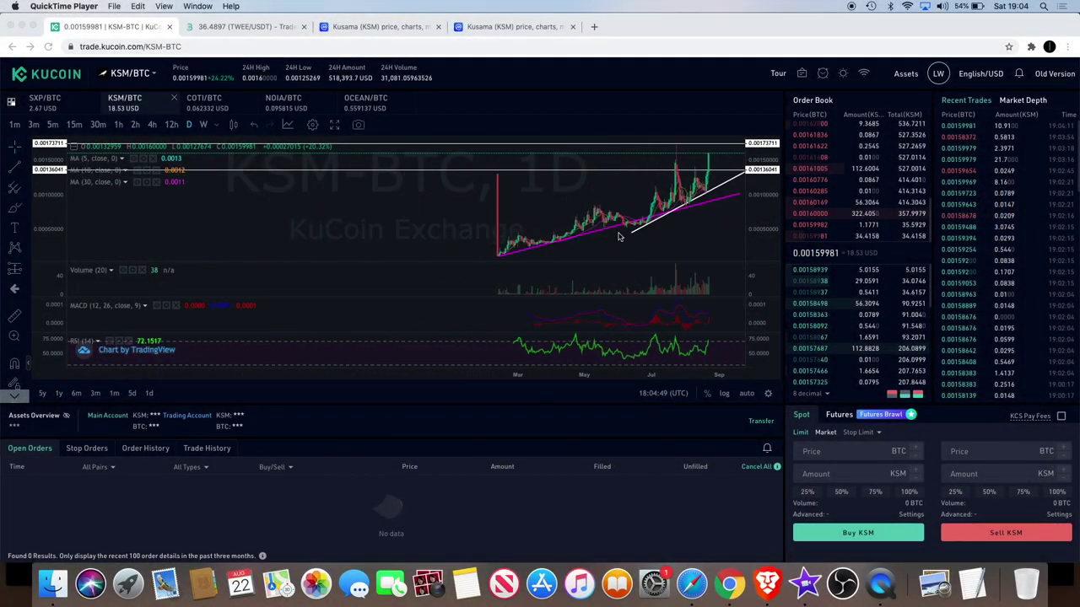
{"action": "scroll", "coordinate": [618, 236], "scroll_direction": "up", "scroll_amount": 3}
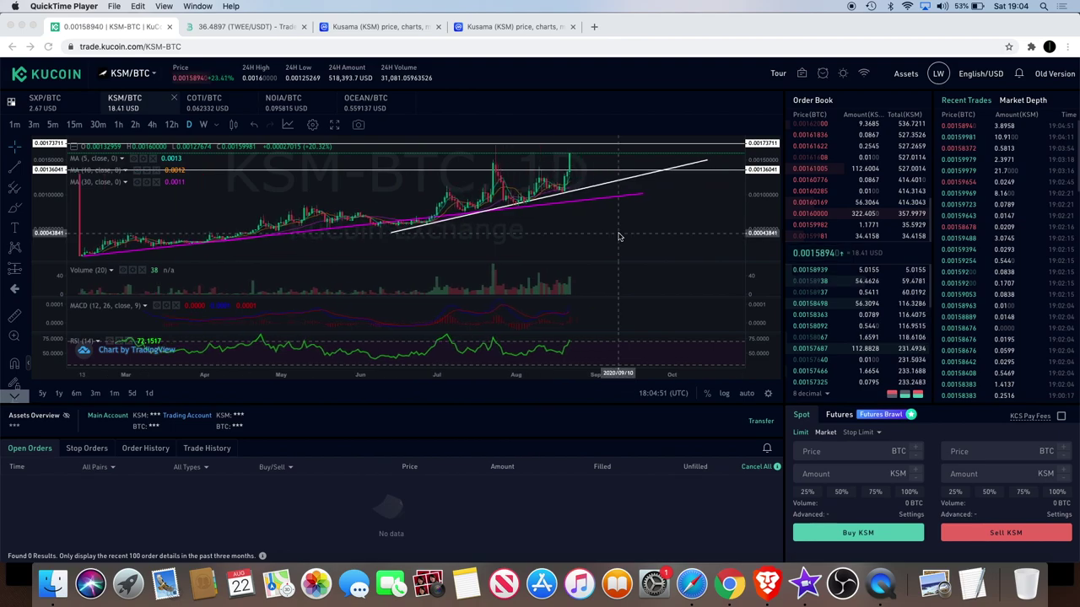
{"action": "scroll", "coordinate": [618, 237], "scroll_direction": "down", "scroll_amount": 3}
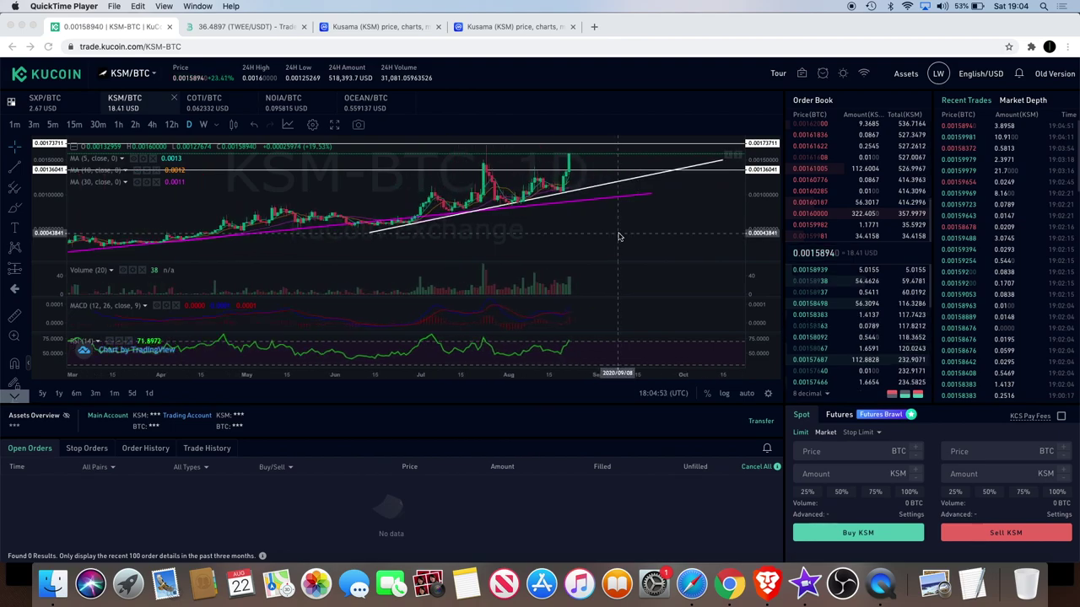
{"action": "scroll", "coordinate": [620, 235], "scroll_direction": "up", "scroll_amount": 3}
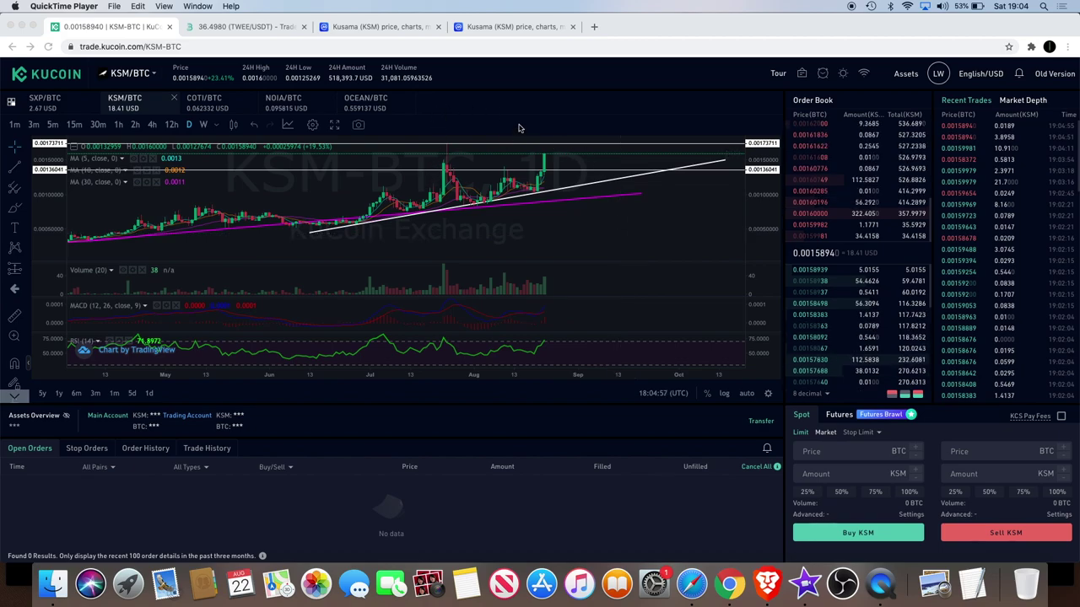
{"action": "left_click", "coordinate": [377, 28]}
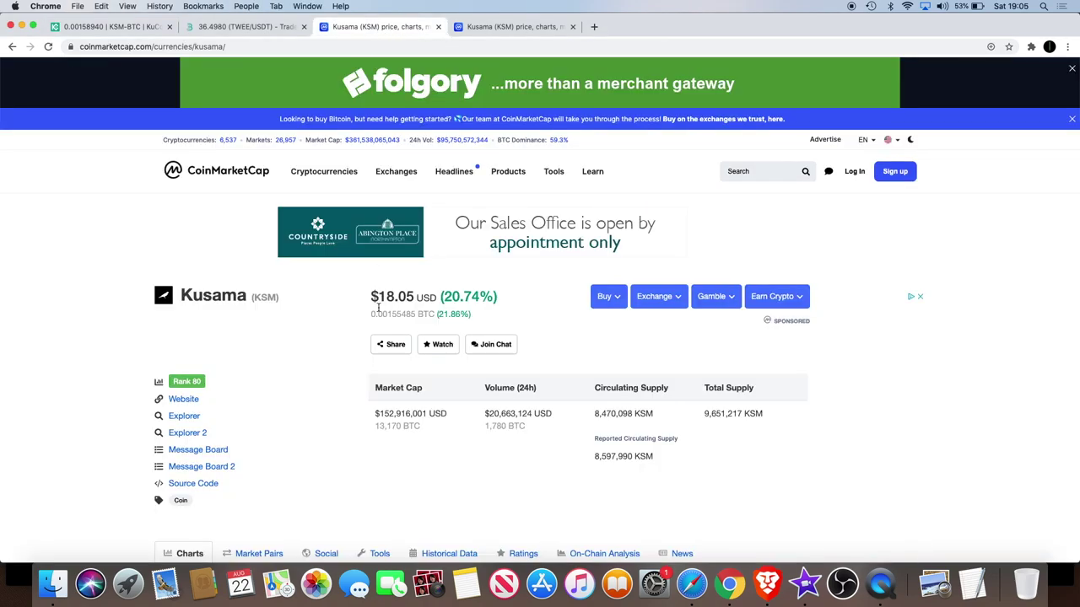
- Review Kusama's market cap and total supply, highlighting the market cap, then return to KuCoin KSM/BTC
{"action": "scroll", "coordinate": [336, 388], "scroll_direction": "down", "scroll_amount": 2}
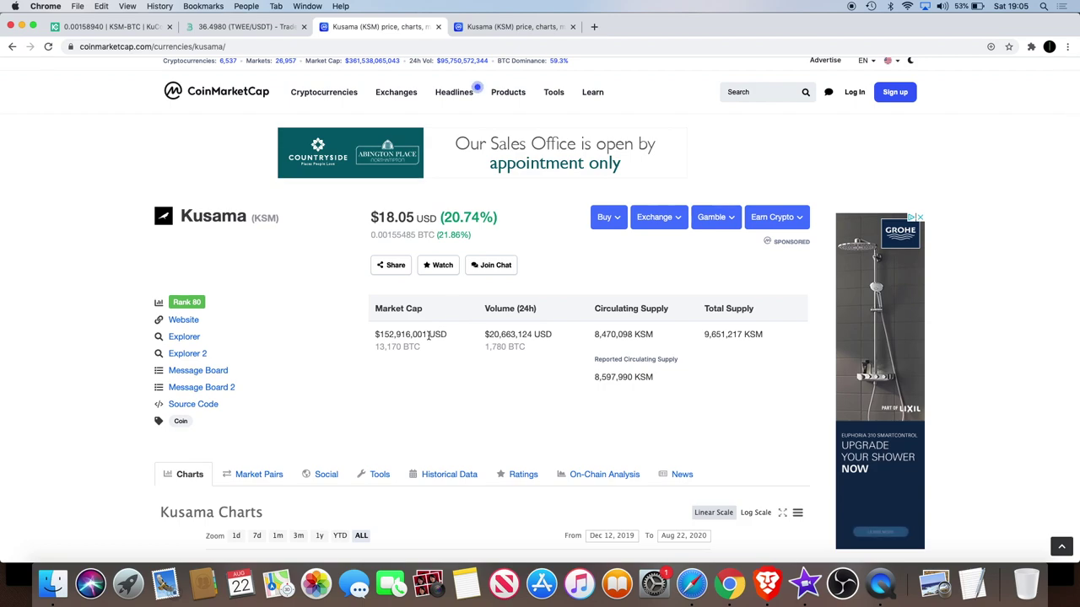
{"action": "left_click_drag", "start_coordinate": [428, 335], "coordinate": [382, 335]}
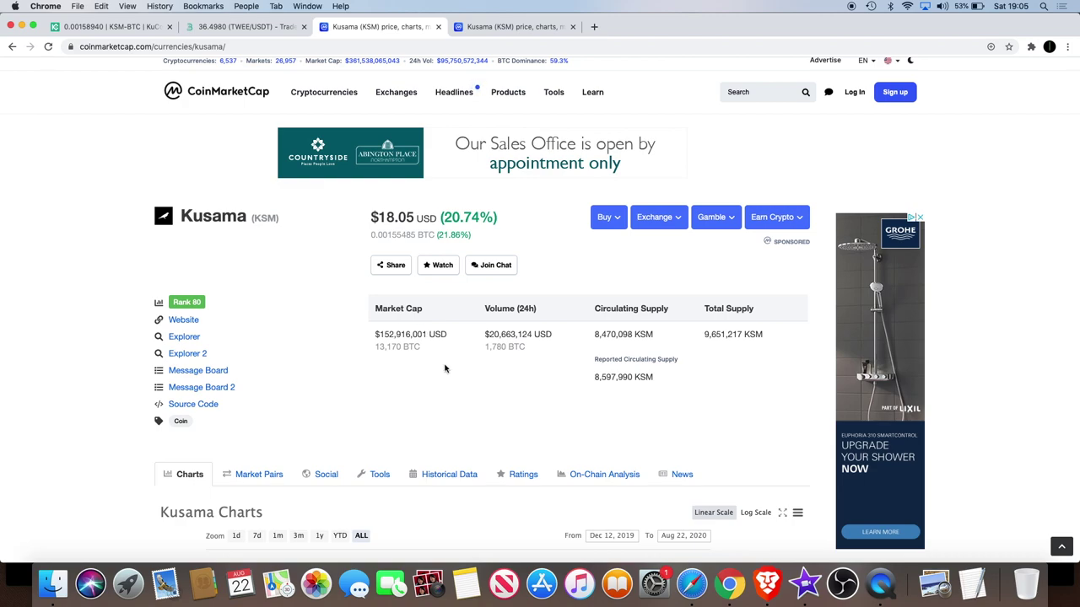
{"action": "scroll", "coordinate": [445, 369], "scroll_direction": "down", "scroll_amount": 2}
{"action": "scroll", "coordinate": [445, 369], "scroll_direction": "up", "scroll_amount": 2}
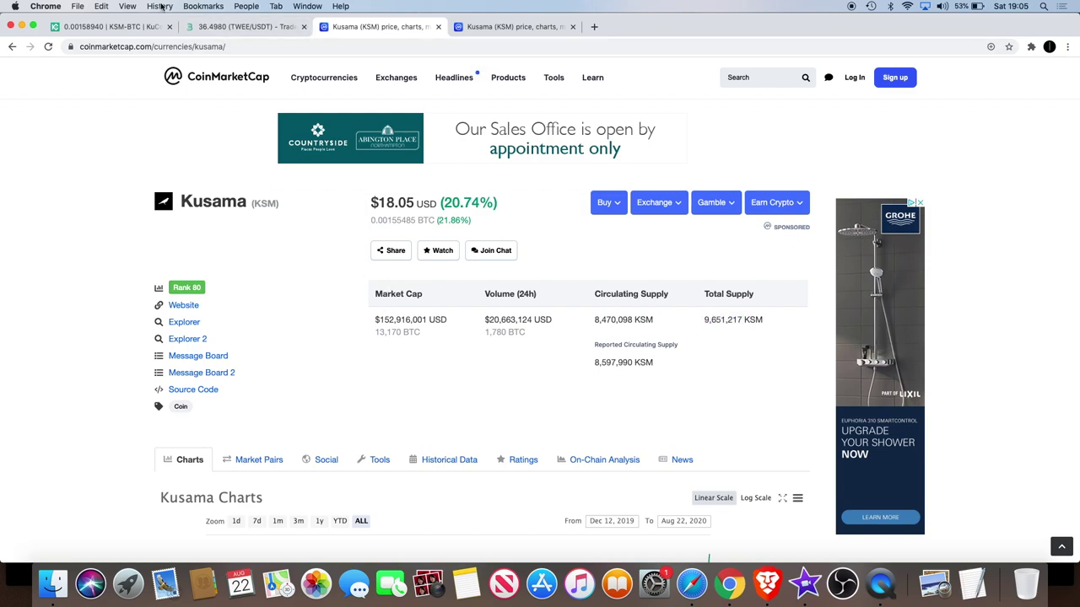
{"action": "left_click", "coordinate": [114, 26]}
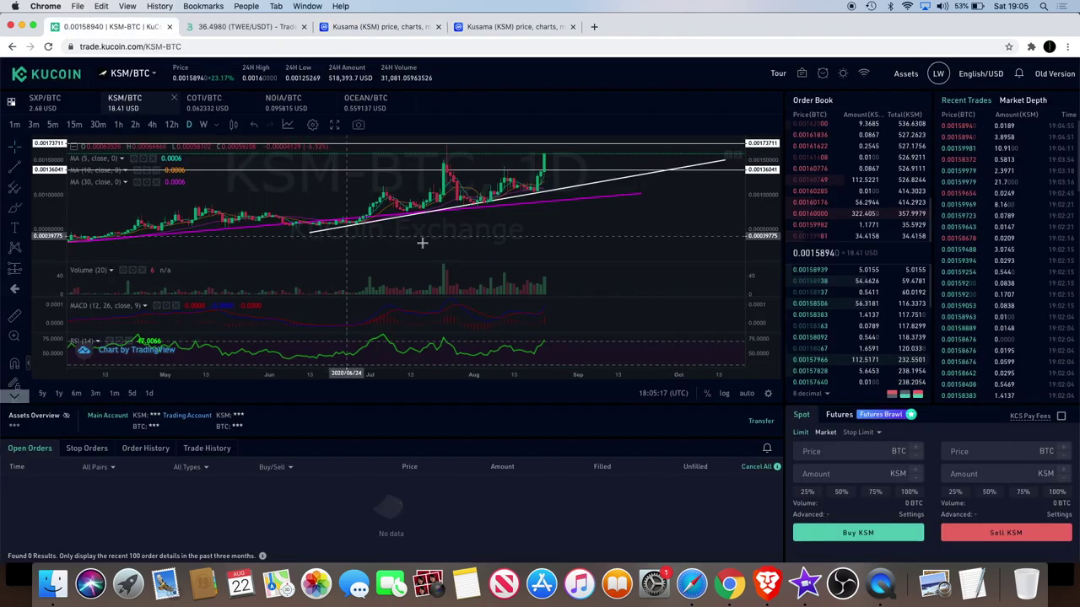
- Zoom the KSM/BTC time range, then maximize the MACD (12, 26, close, 9) pane over the chart
{"action": "scroll", "coordinate": [422, 243], "scroll_direction": "down", "scroll_amount": 5}
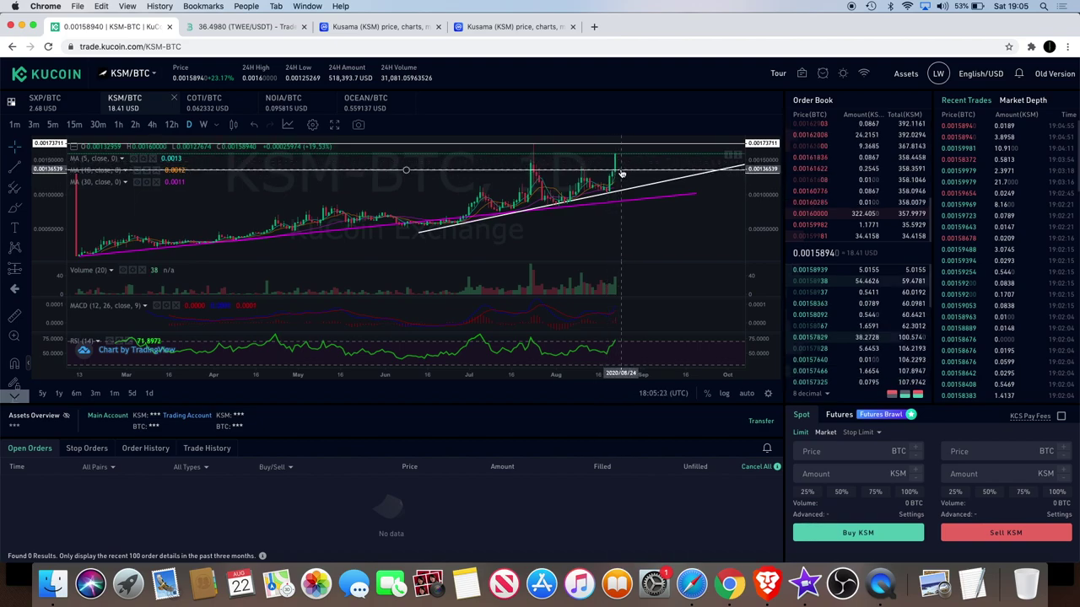
{"action": "scroll", "coordinate": [624, 162], "scroll_direction": "down", "scroll_amount": 3}
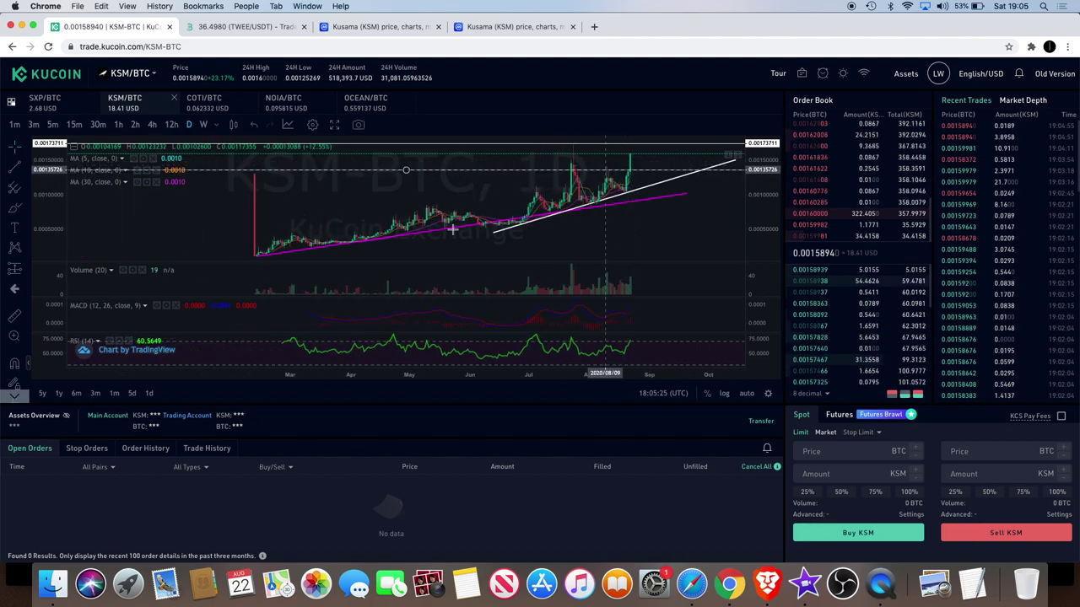
{"action": "scroll", "coordinate": [253, 245], "scroll_direction": "down", "scroll_amount": 2}
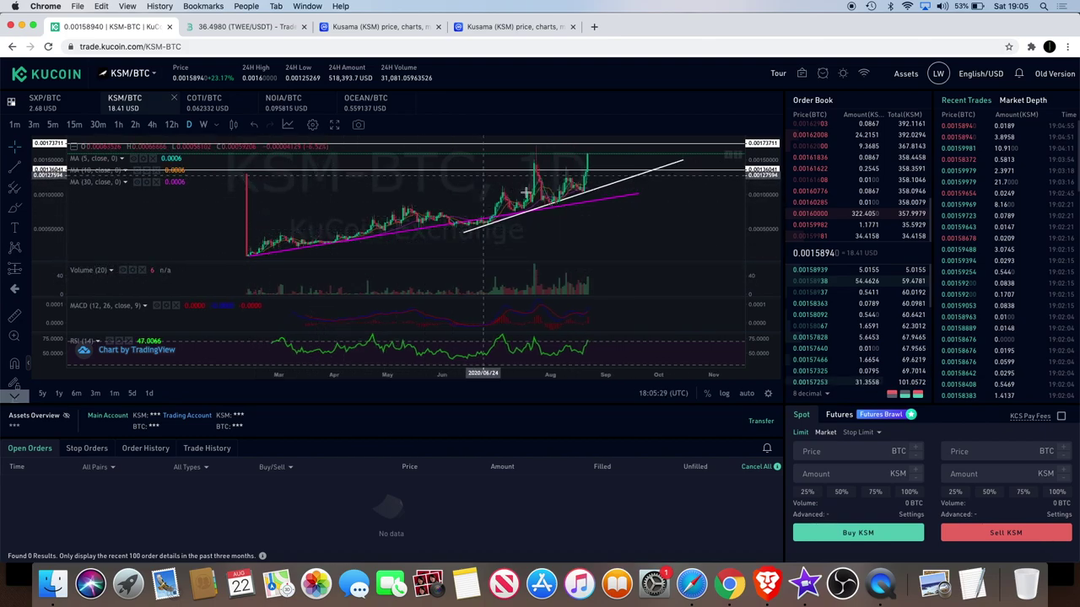
{"action": "scroll", "coordinate": [590, 159], "scroll_direction": "up", "scroll_amount": 4}
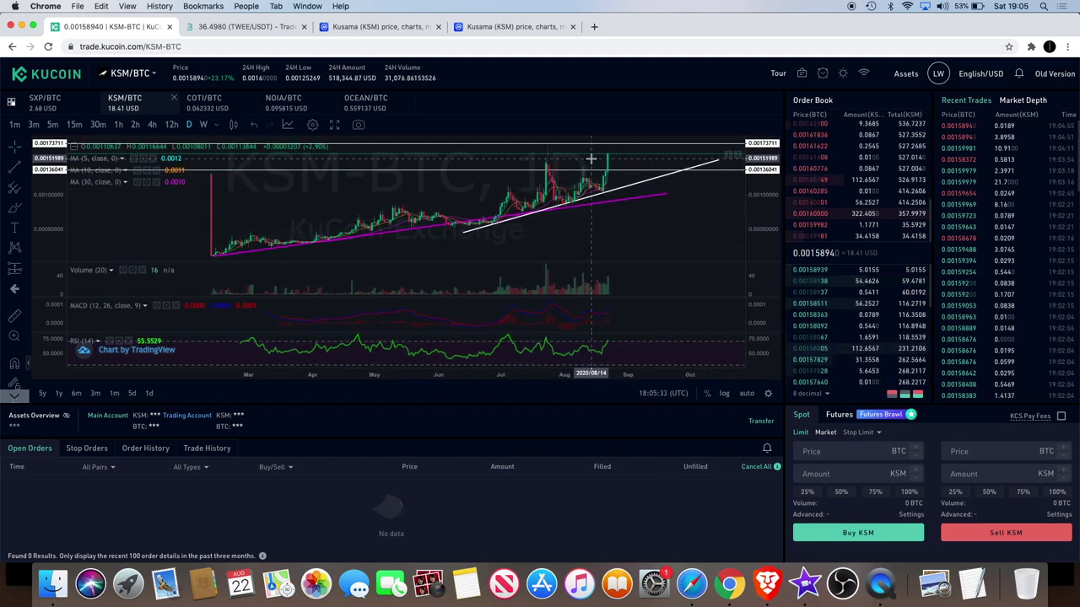
{"action": "scroll", "coordinate": [590, 158], "scroll_direction": "up", "scroll_amount": 2}
{"action": "scroll", "coordinate": [591, 159], "scroll_direction": "down", "scroll_amount": 2}
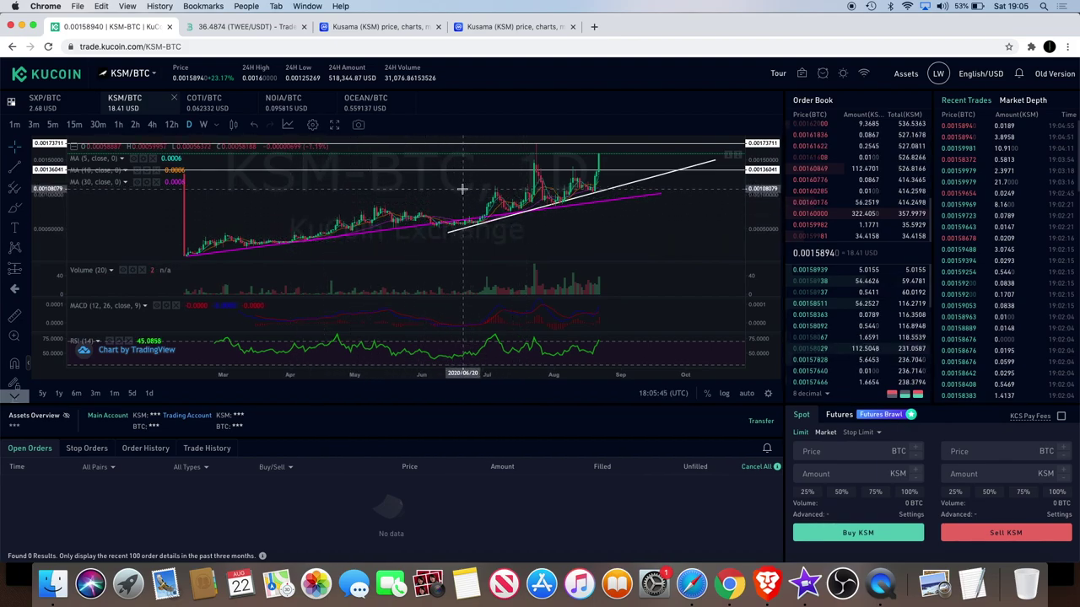
{"action": "scroll", "coordinate": [462, 189], "scroll_direction": "up", "scroll_amount": 4}
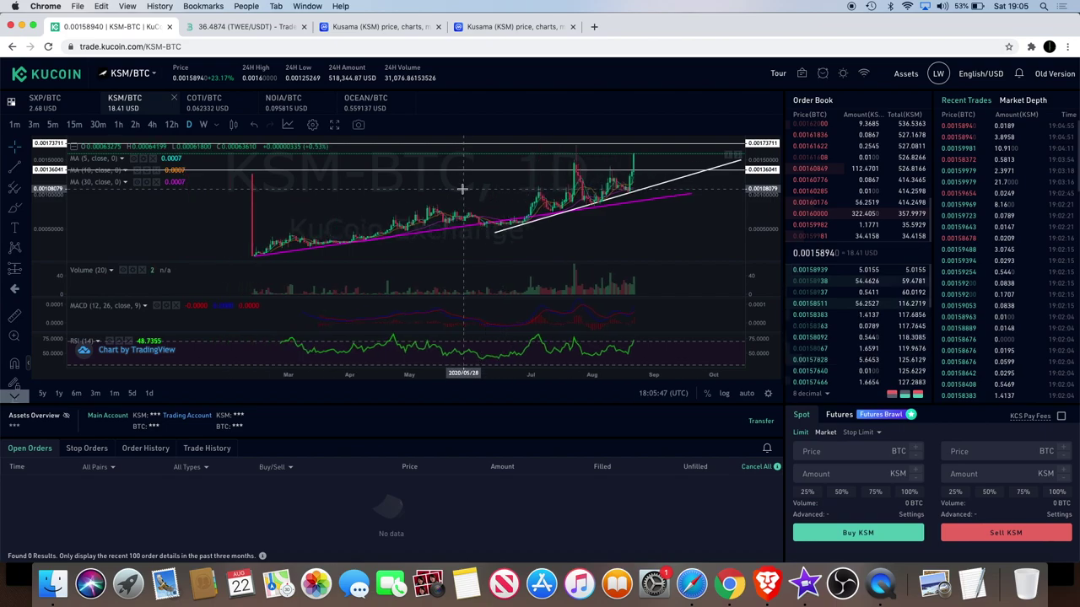
{"action": "scroll", "coordinate": [460, 190], "scroll_direction": "right", "scroll_amount": 2}
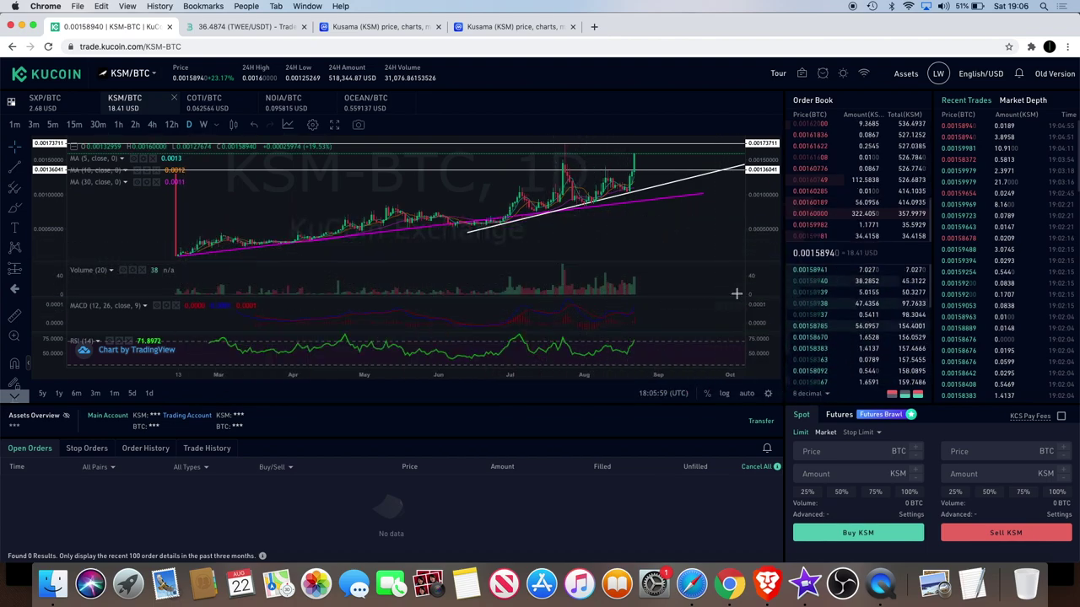
{"action": "left_click", "coordinate": [741, 306]}
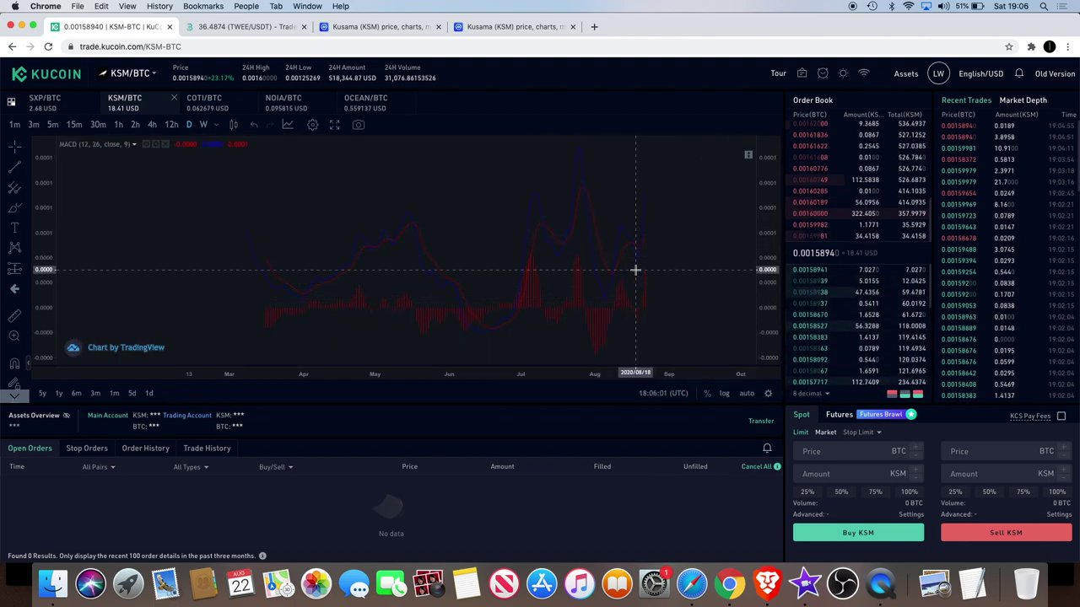
- Restore the price, volume, MACD and RSI panes, compress the price scale, and select the magenta trendline
{"action": "left_click", "coordinate": [747, 154]}
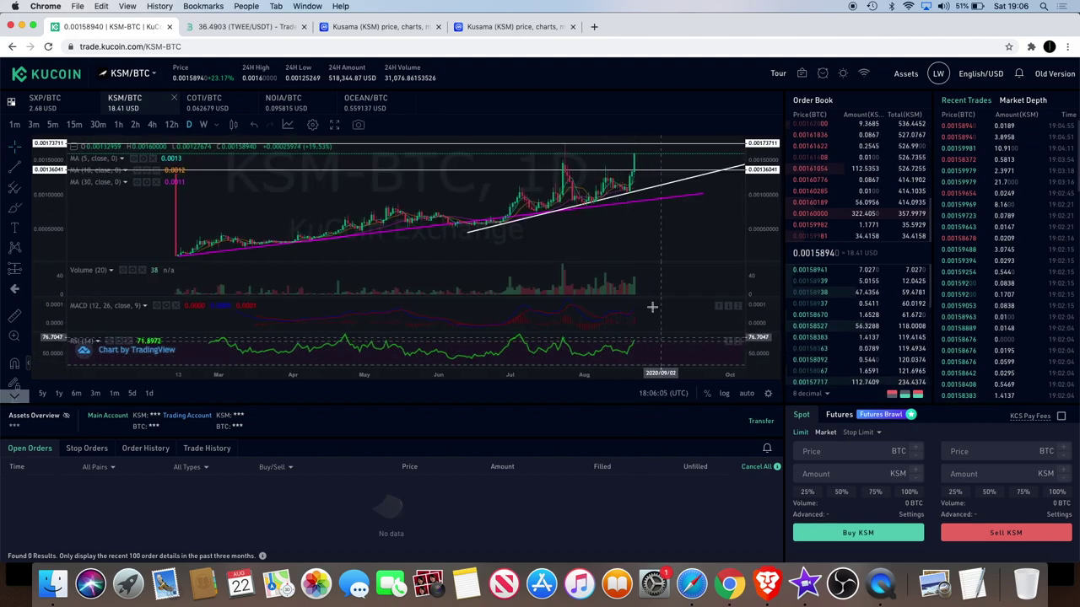
{"action": "scroll", "coordinate": [626, 190], "scroll_direction": "up", "scroll_amount": 2}
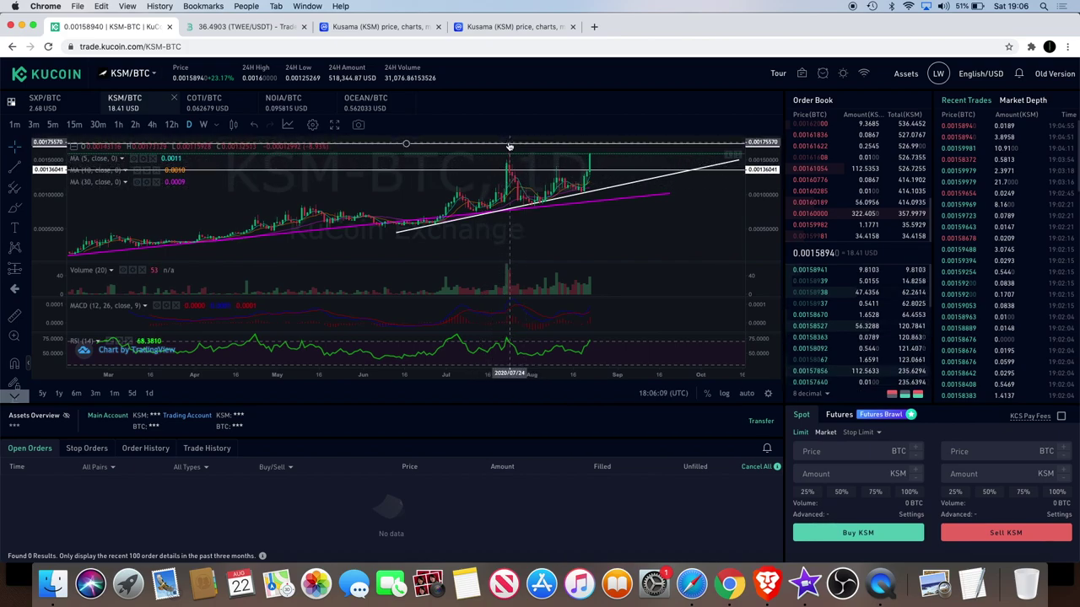
{"action": "scroll", "coordinate": [590, 156], "scroll_direction": "down", "scroll_amount": 2}
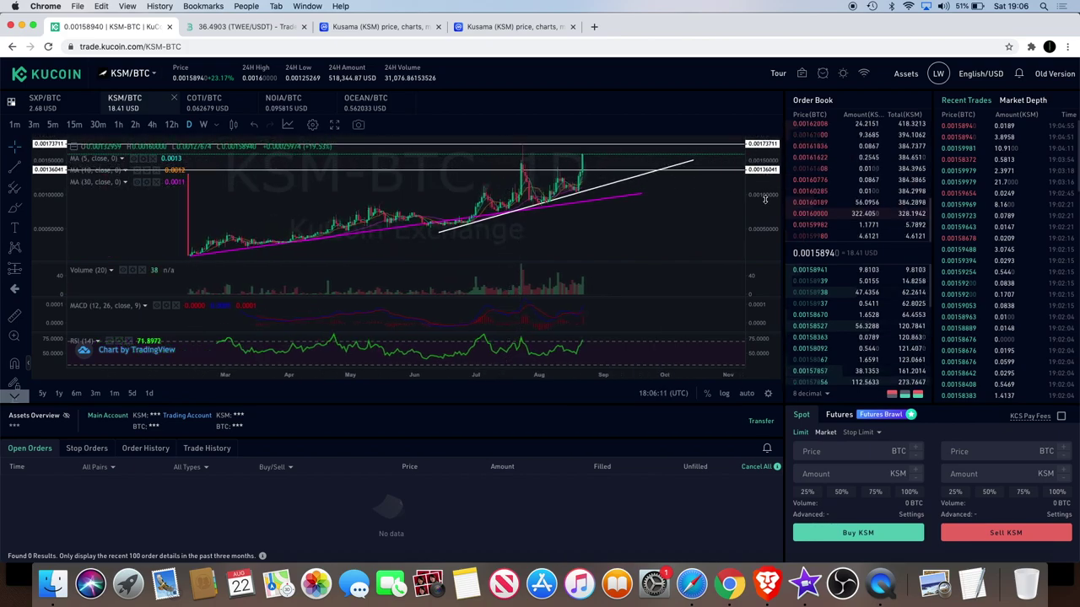
{"action": "left_click_drag", "start_coordinate": [765, 171], "coordinate": [765, 189]}
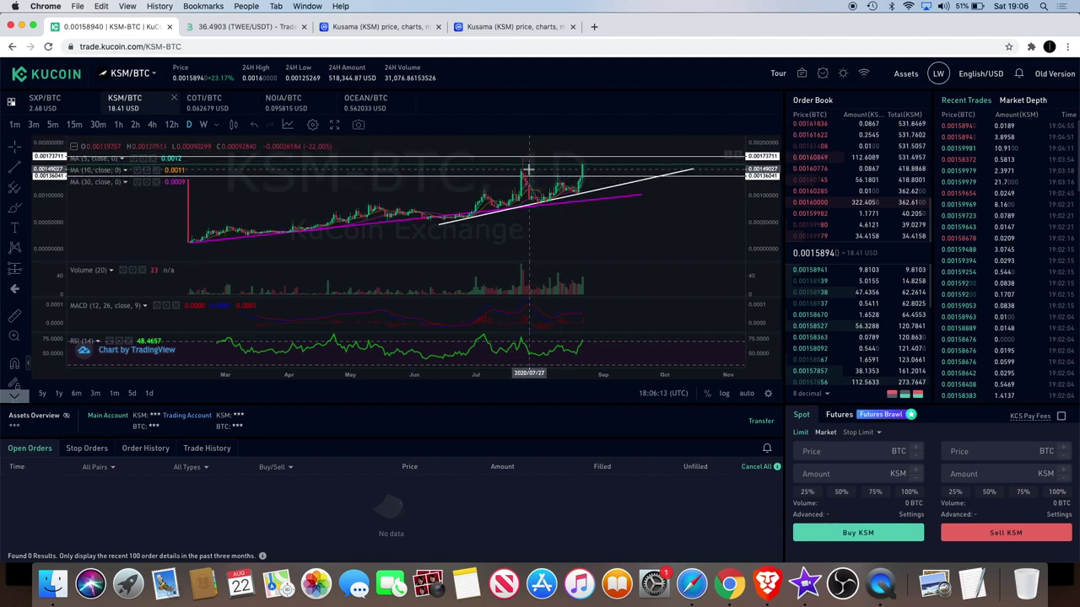
{"action": "scroll", "coordinate": [515, 165], "scroll_direction": "up", "scroll_amount": 2}
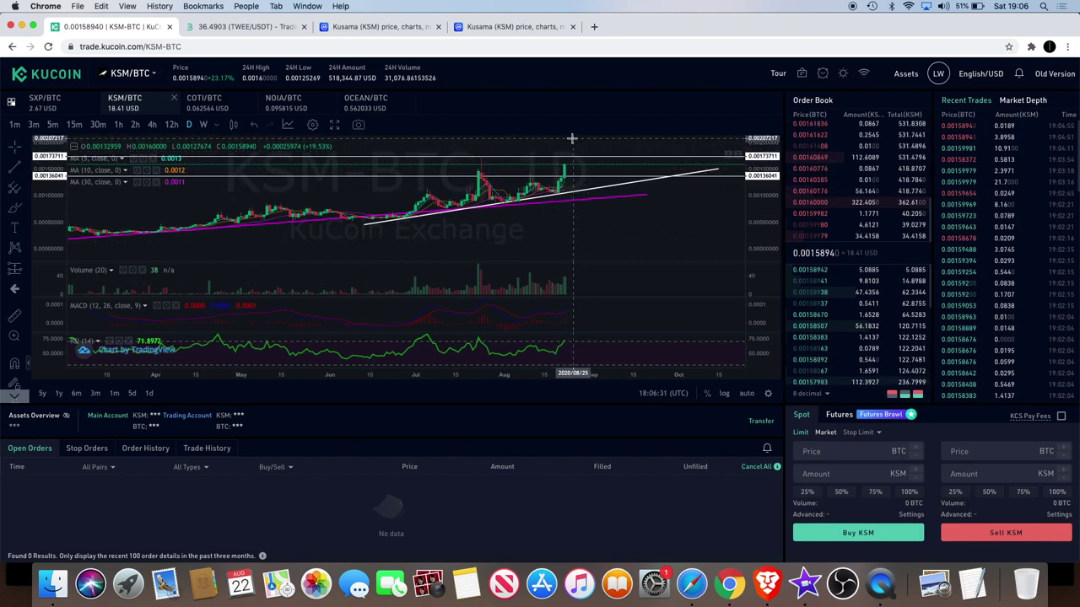
{"action": "scroll", "coordinate": [559, 173], "scroll_direction": "down", "scroll_amount": 3}
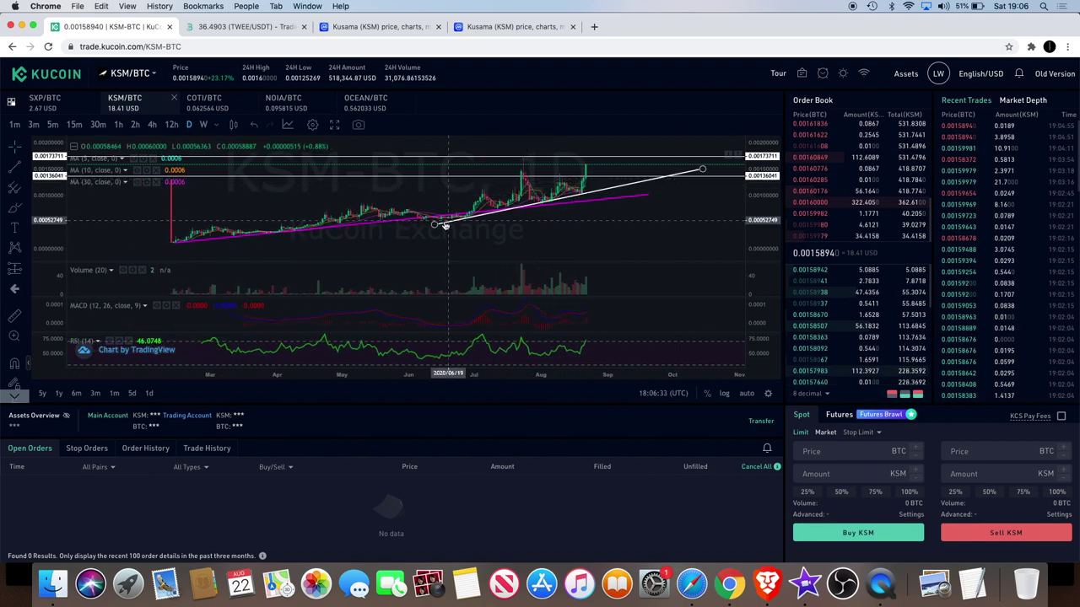
{"action": "left_click", "coordinate": [391, 222]}
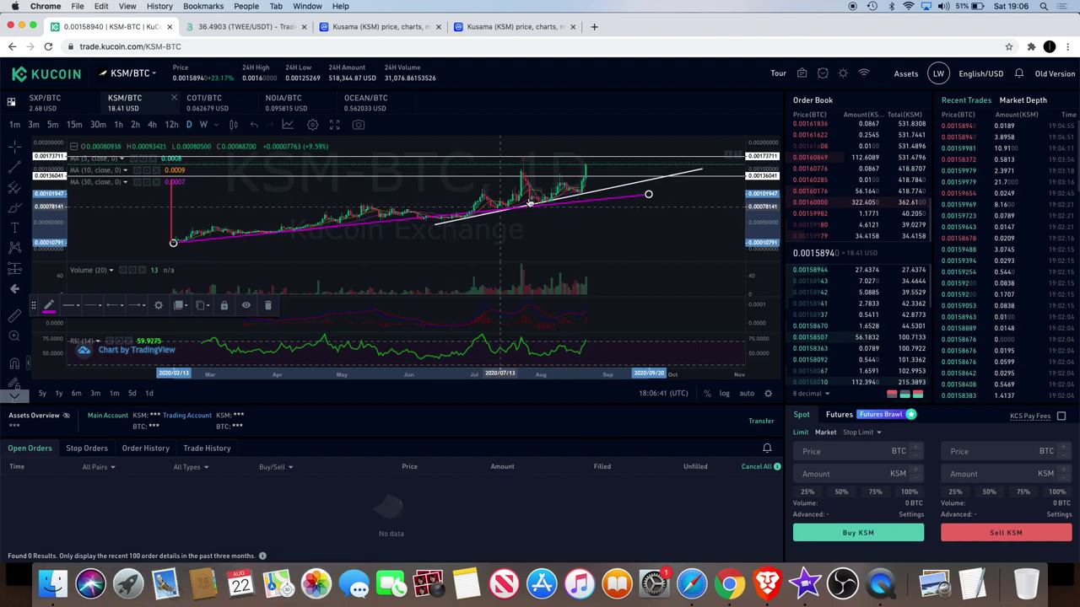
- Zoom the daily chart around July to frame the rally and trendlines, then switch to CoinMarketCap's Kusama page
{"action": "scroll", "coordinate": [612, 182], "scroll_direction": "down", "scroll_amount": 2}
{"action": "scroll", "coordinate": [592, 228], "scroll_direction": "up", "scroll_amount": 3}
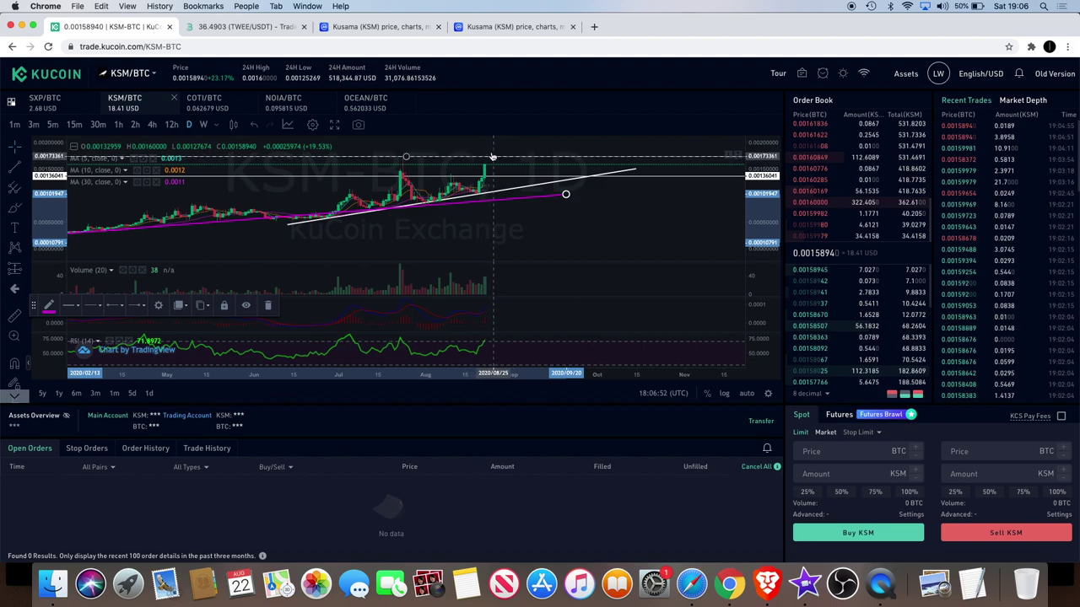
{"action": "scroll", "coordinate": [506, 162], "scroll_direction": "down", "scroll_amount": 2}
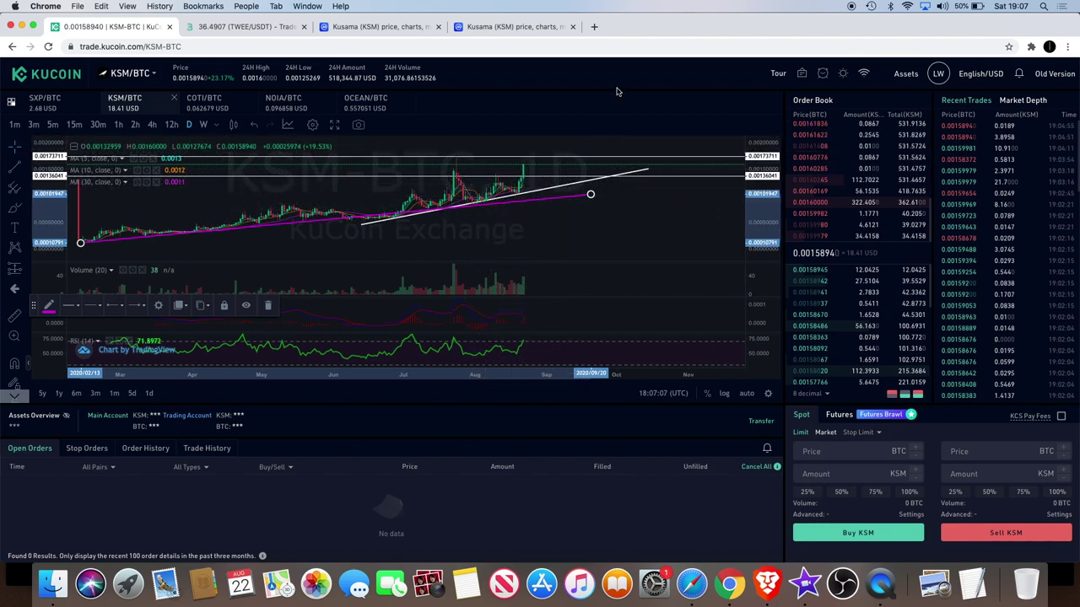
{"action": "scroll", "coordinate": [439, 262], "scroll_direction": "up", "scroll_amount": 4}
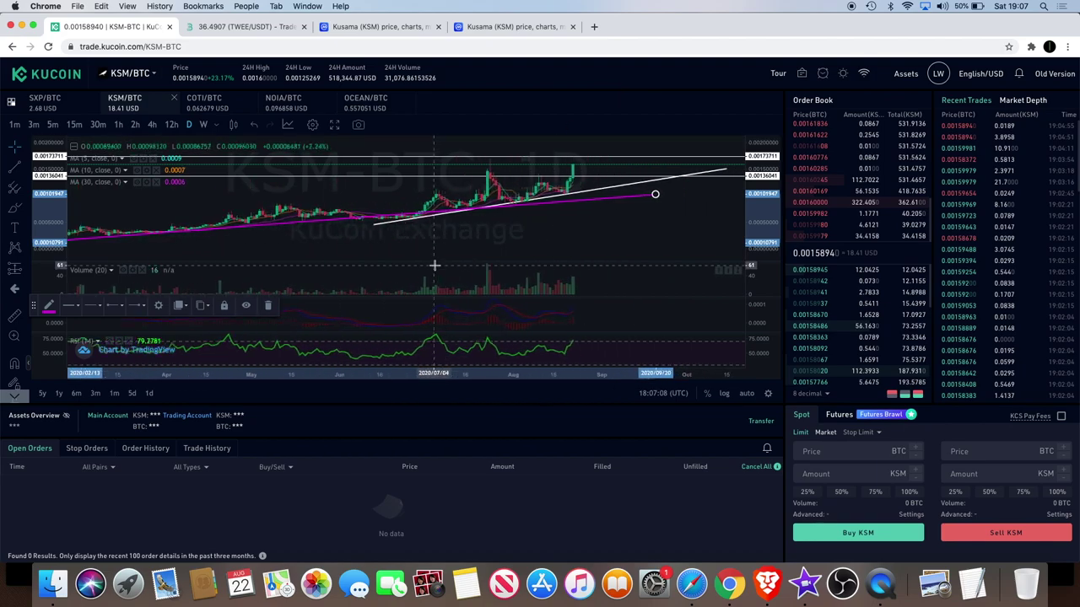
{"action": "left_click", "coordinate": [386, 26]}
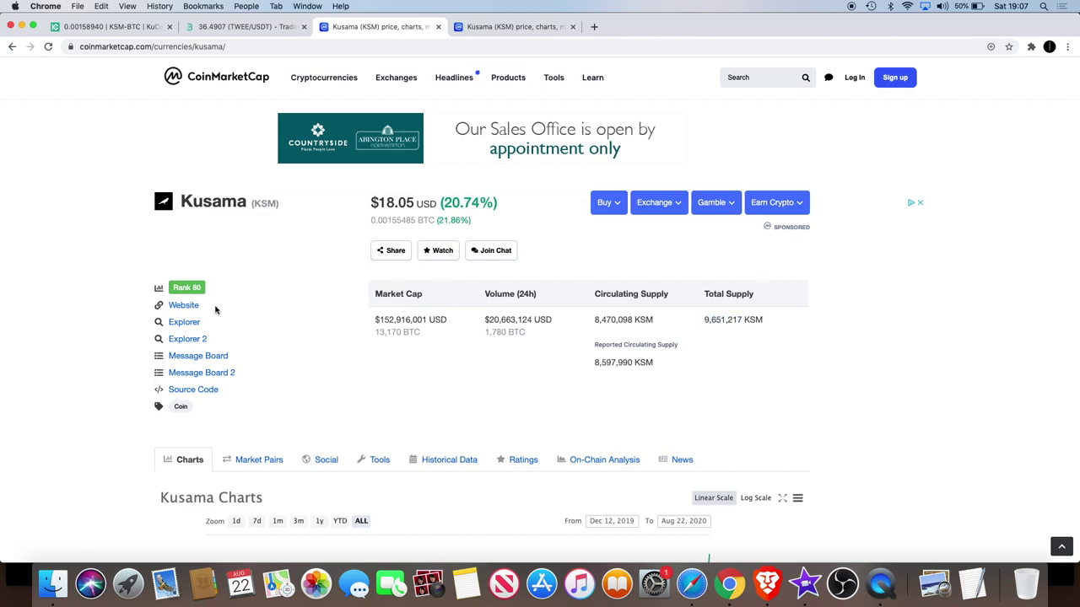
- Scroll through Kusama's price chart, About Kusama text and statistics, then switch to the second Kusama tab
{"action": "scroll", "coordinate": [239, 307], "scroll_direction": "down", "scroll_amount": 2}
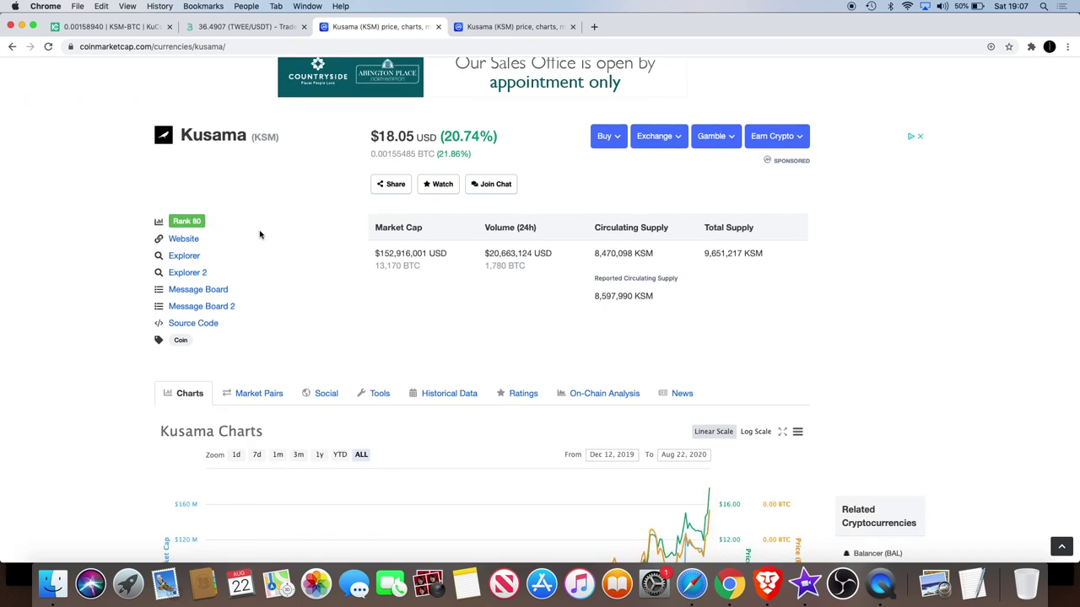
{"action": "scroll", "coordinate": [259, 235], "scroll_direction": "down", "scroll_amount": 1}
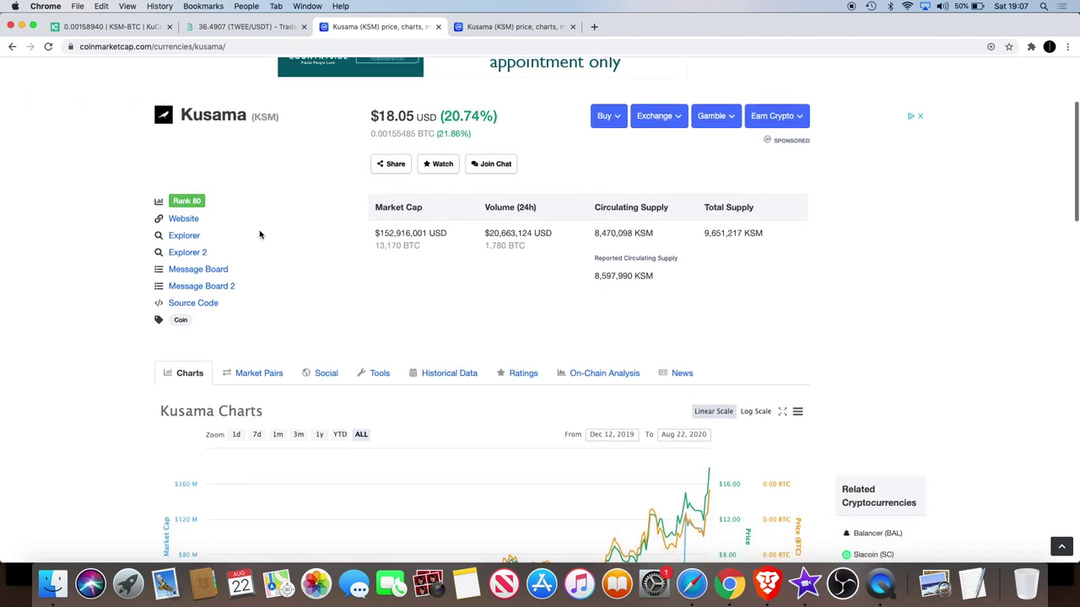
{"action": "scroll", "coordinate": [259, 235], "scroll_direction": "up", "scroll_amount": 2}
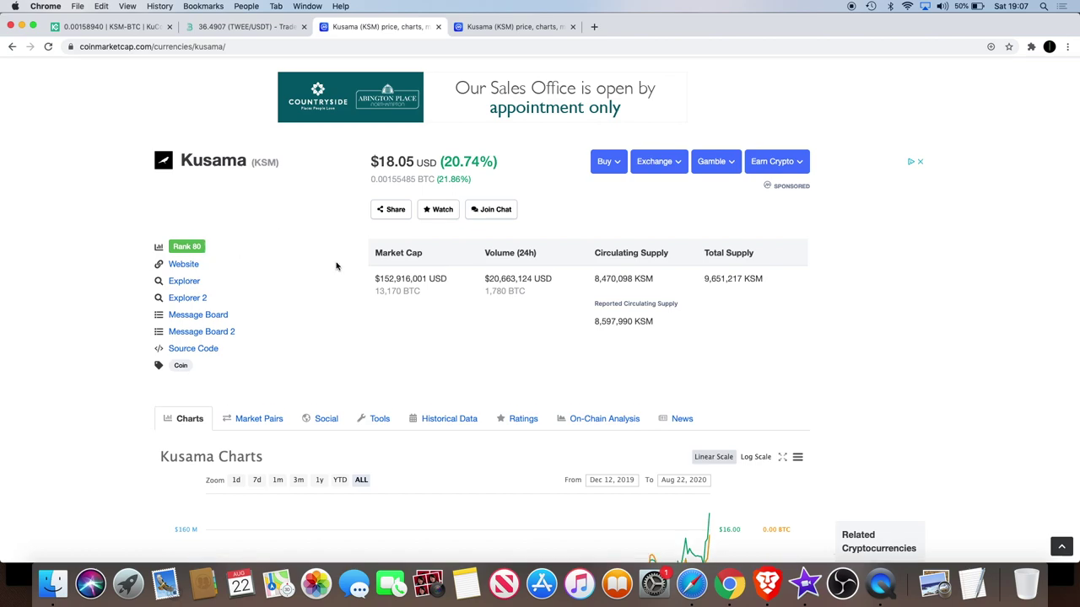
{"action": "scroll", "coordinate": [336, 266], "scroll_direction": "down", "scroll_amount": 10}
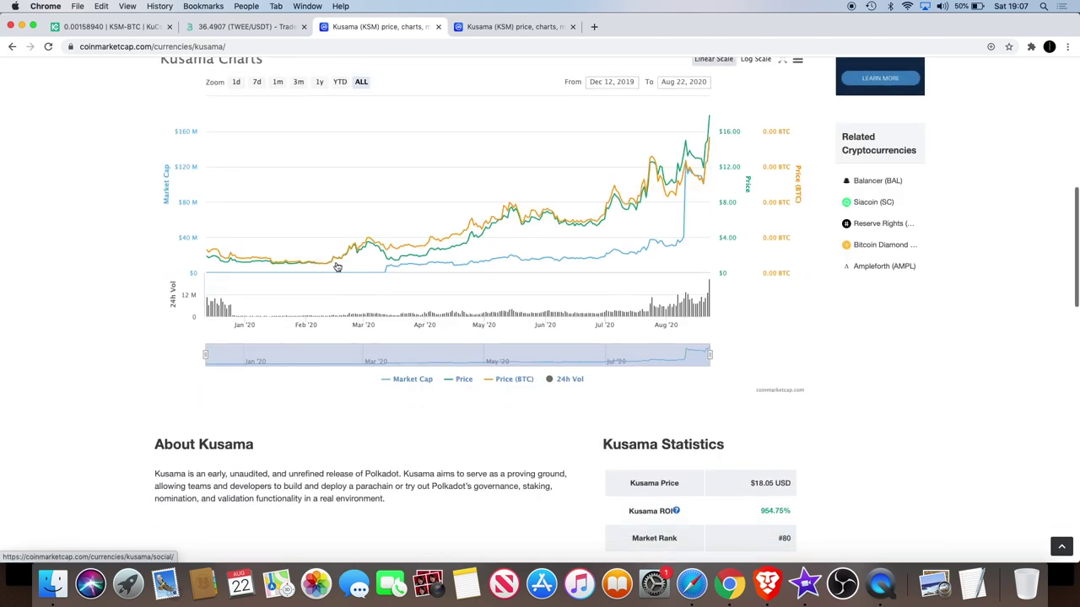
{"action": "scroll", "coordinate": [336, 266], "scroll_direction": "down", "scroll_amount": 4}
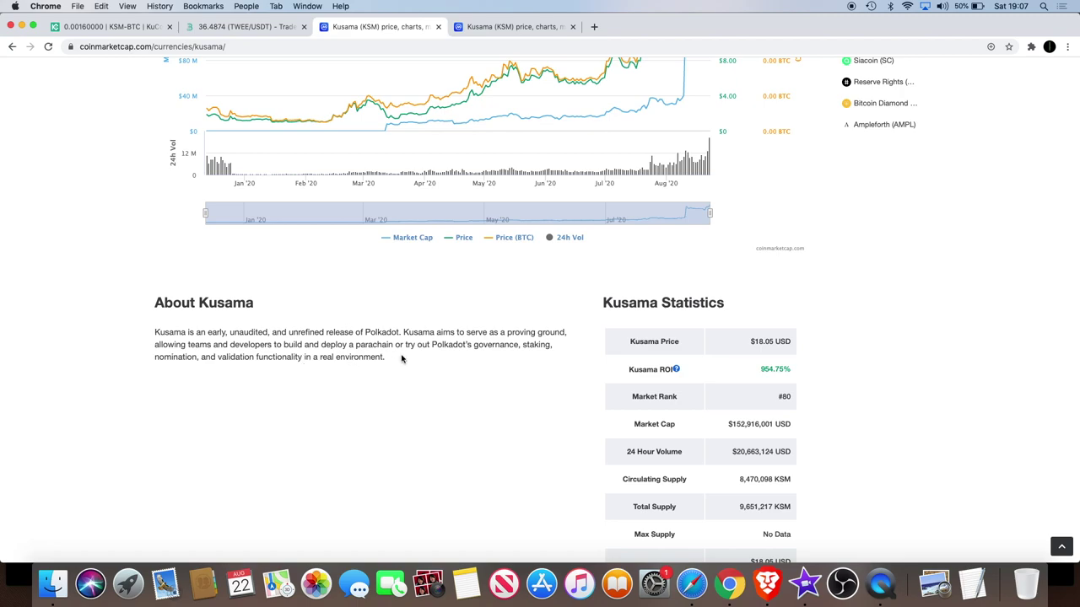
{"action": "left_click", "coordinate": [510, 26]}
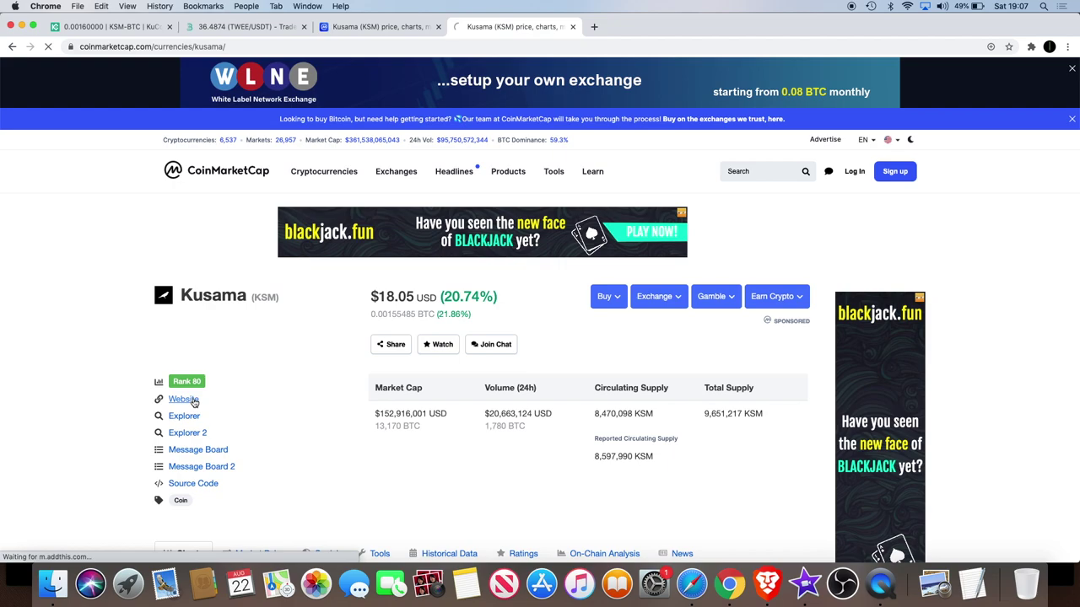
- Open kusama.network via the Website link and scroll down to its 'What is Kusama?' section
{"action": "left_click", "coordinate": [193, 401]}
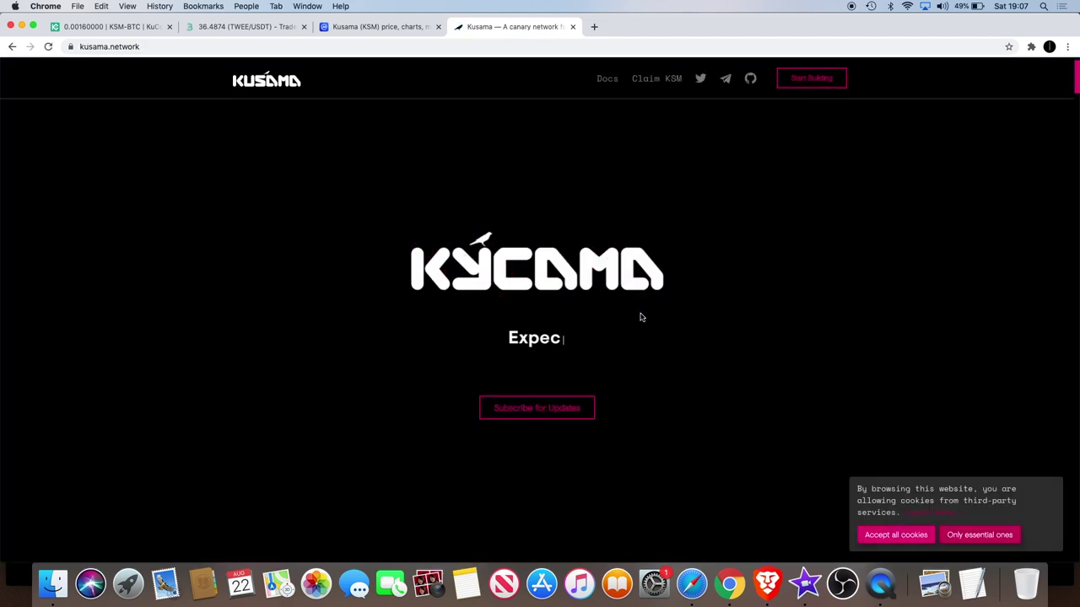
{"action": "scroll", "coordinate": [641, 317], "scroll_direction": "down", "scroll_amount": 5}
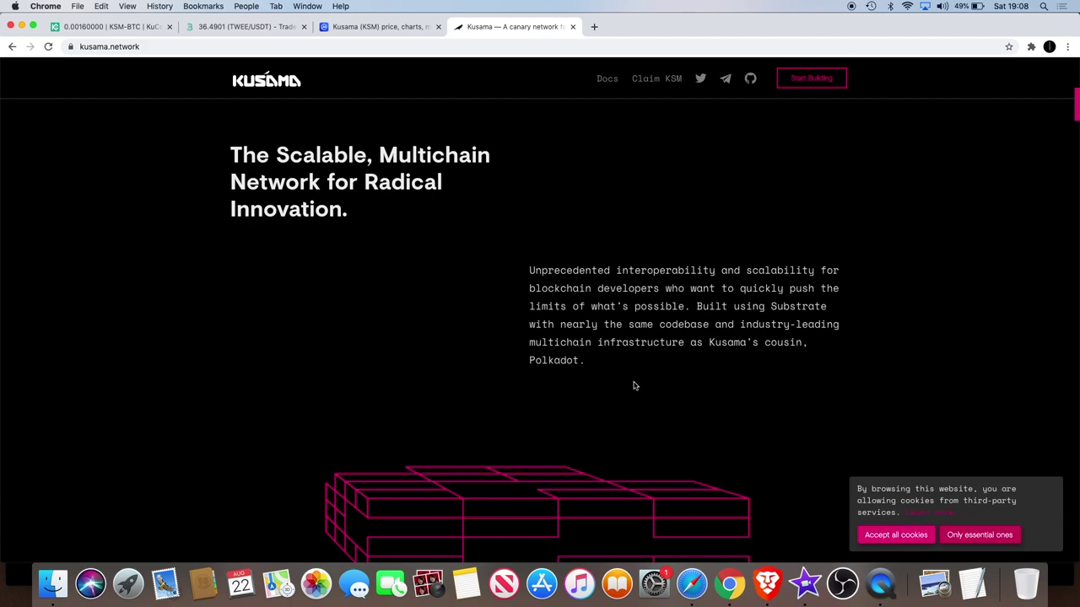
{"action": "scroll", "coordinate": [635, 385], "scroll_direction": "down", "scroll_amount": 10}
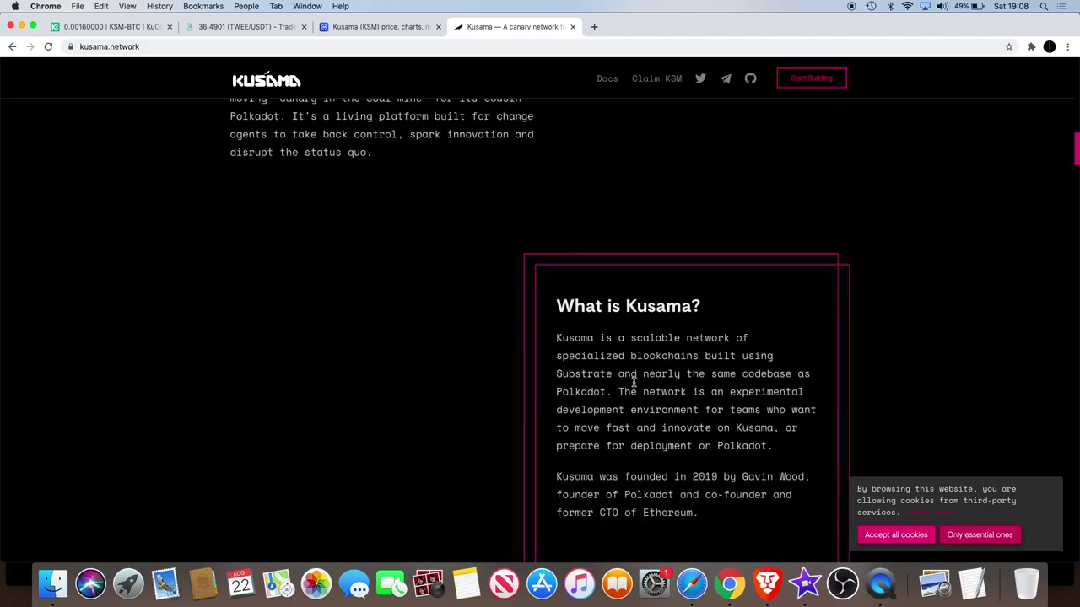
{"action": "scroll", "coordinate": [634, 381], "scroll_direction": "down", "scroll_amount": 2}
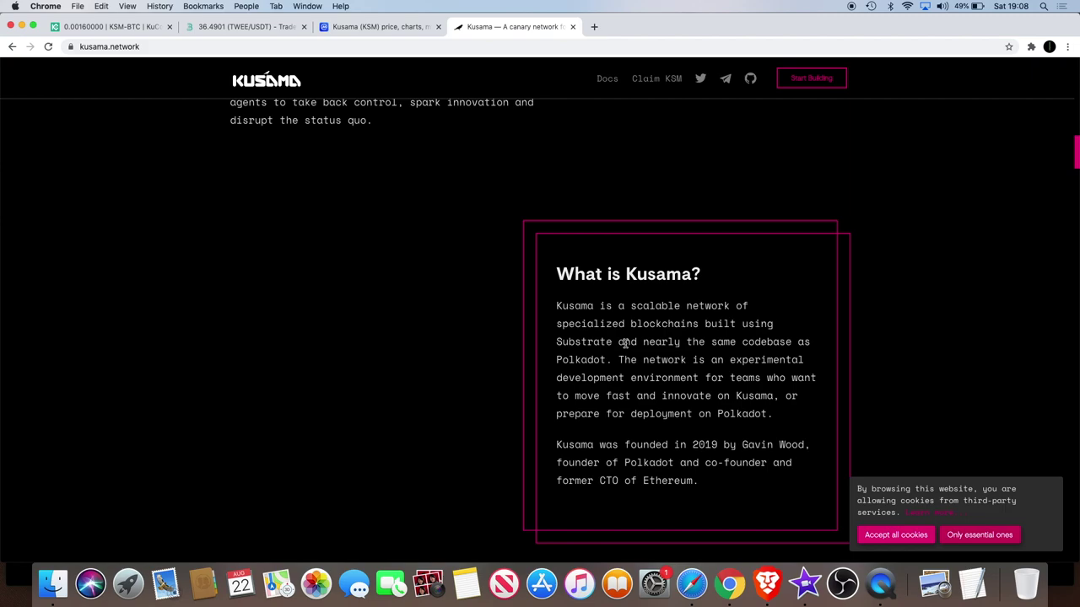
{"action": "scroll", "coordinate": [625, 344], "scroll_direction": "down", "scroll_amount": 2}
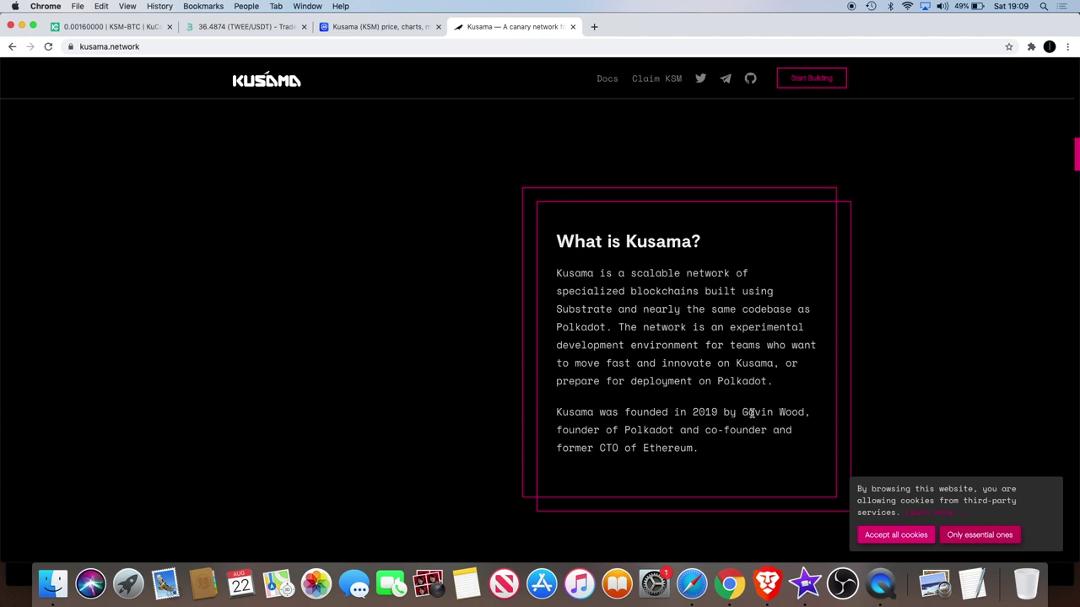
{"action": "scroll", "coordinate": [752, 414], "scroll_direction": "down", "scroll_amount": 10}
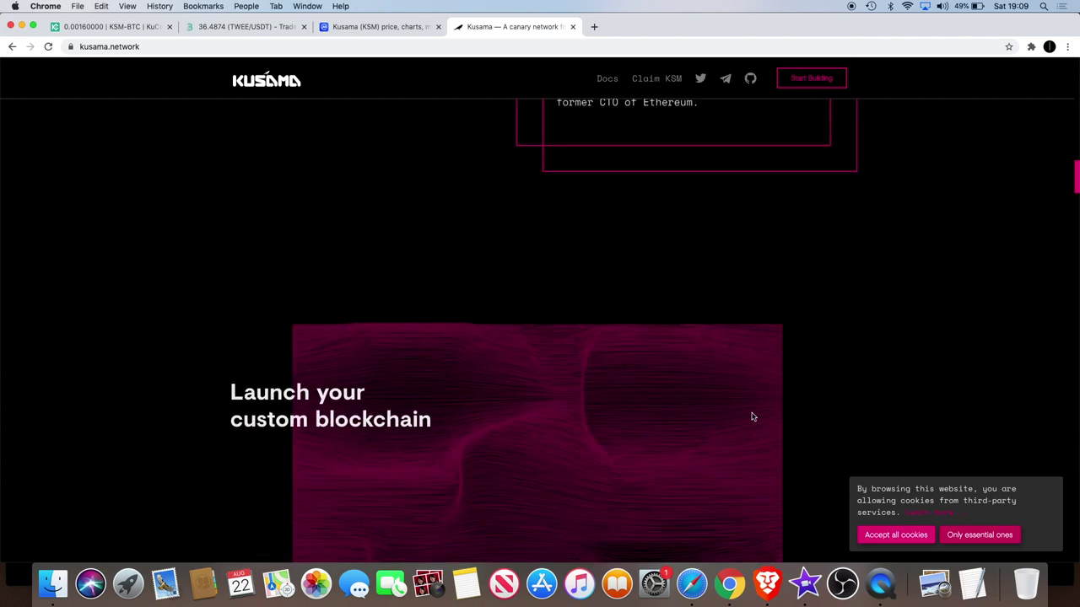
{"action": "scroll", "coordinate": [752, 417], "scroll_direction": "up", "scroll_amount": 8}
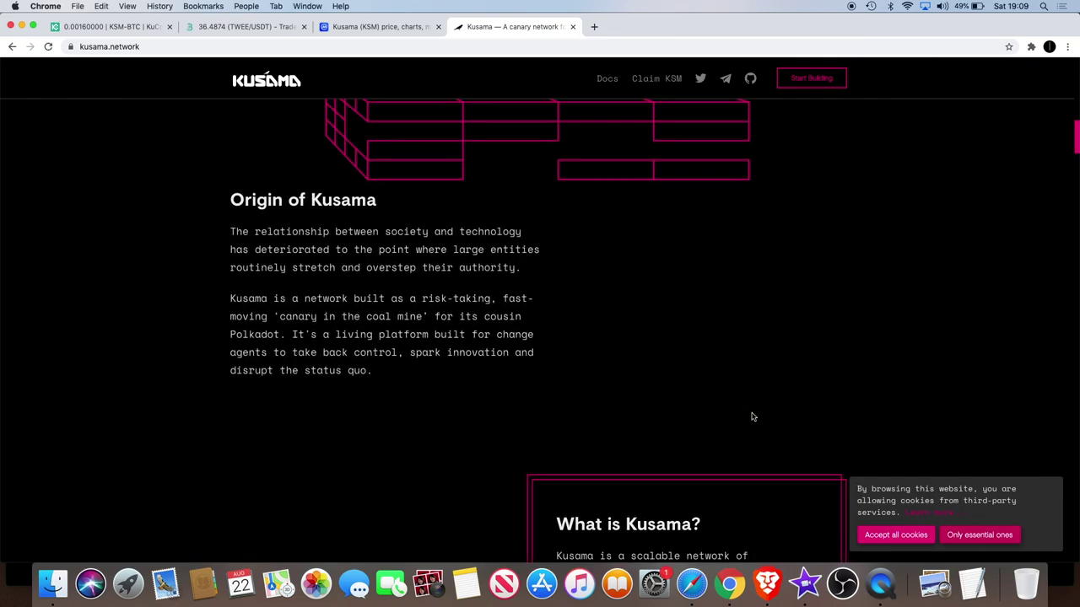
{"action": "scroll", "coordinate": [656, 424], "scroll_direction": "down", "scroll_amount": 1}
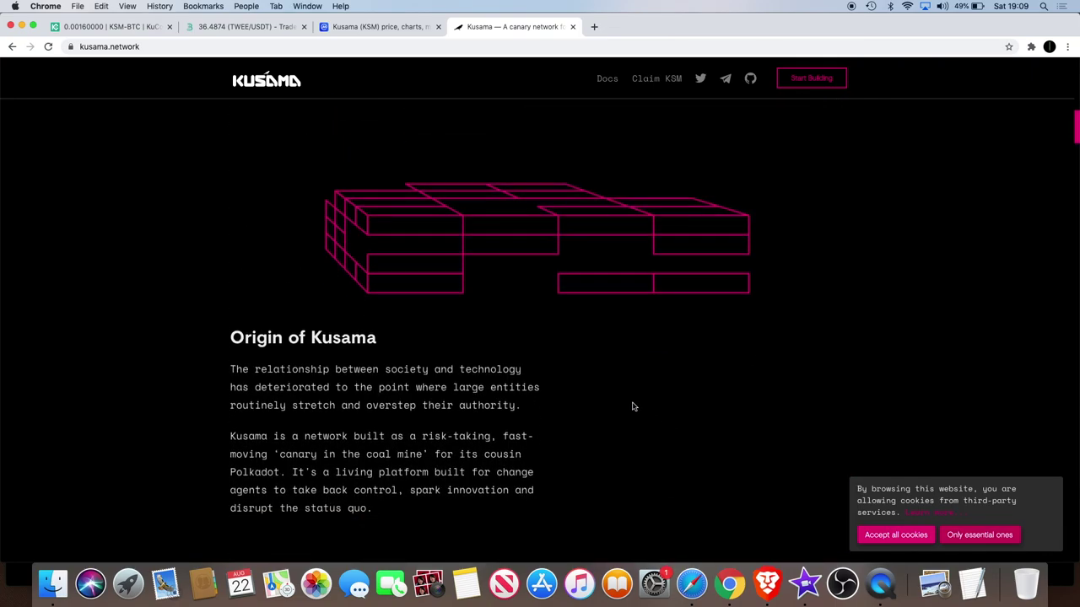
{"action": "scroll", "coordinate": [631, 386], "scroll_direction": "down", "scroll_amount": 3}
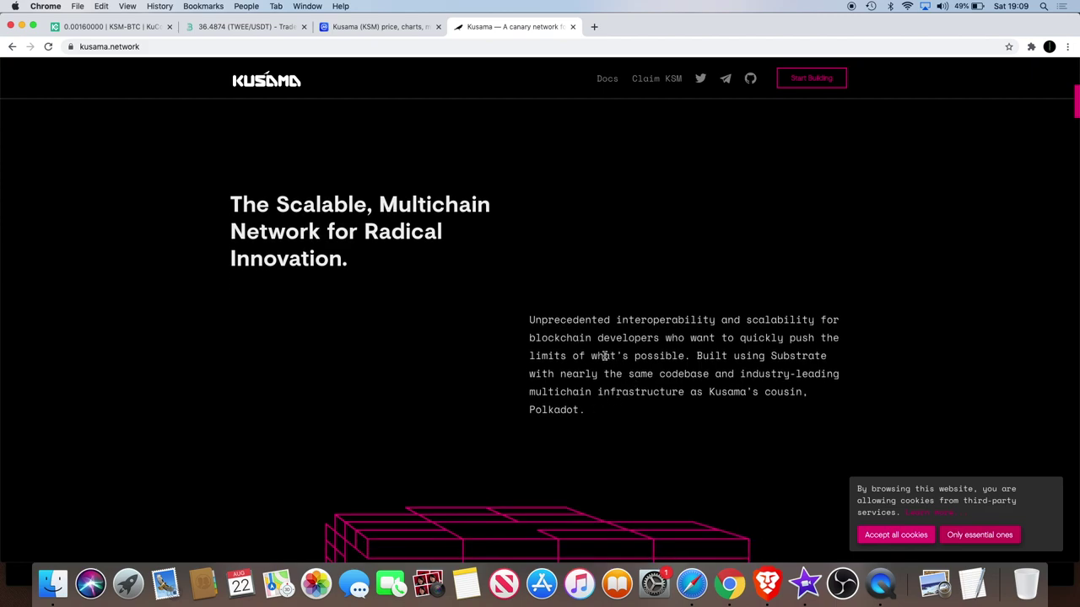
{"action": "scroll", "coordinate": [603, 364], "scroll_direction": "down", "scroll_amount": 2}
{"action": "scroll", "coordinate": [602, 363], "scroll_direction": "down", "scroll_amount": 4}
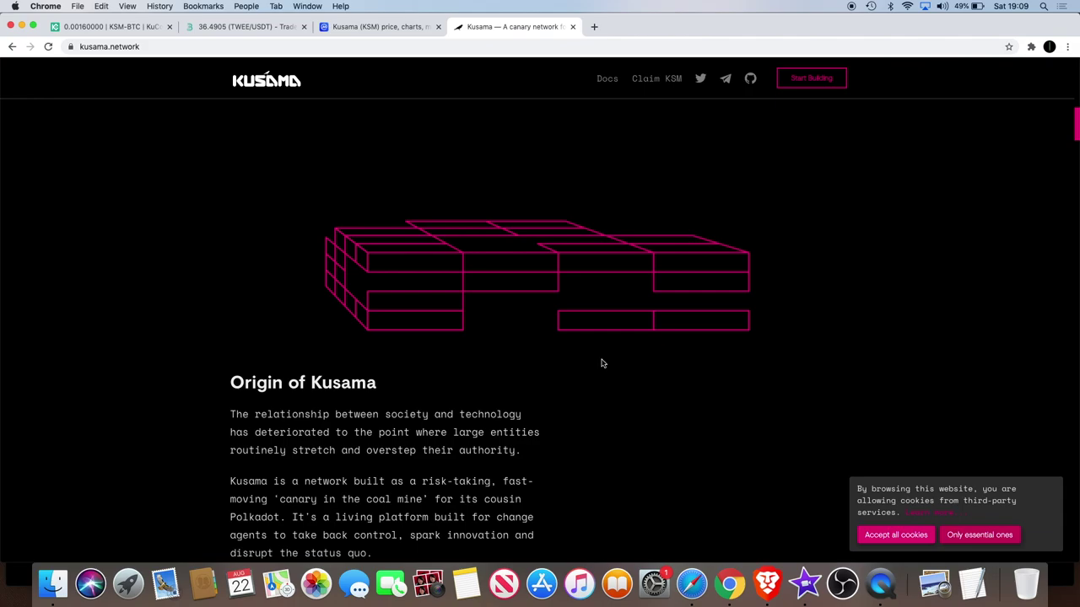
{"action": "scroll", "coordinate": [602, 363], "scroll_direction": "down", "scroll_amount": 15}
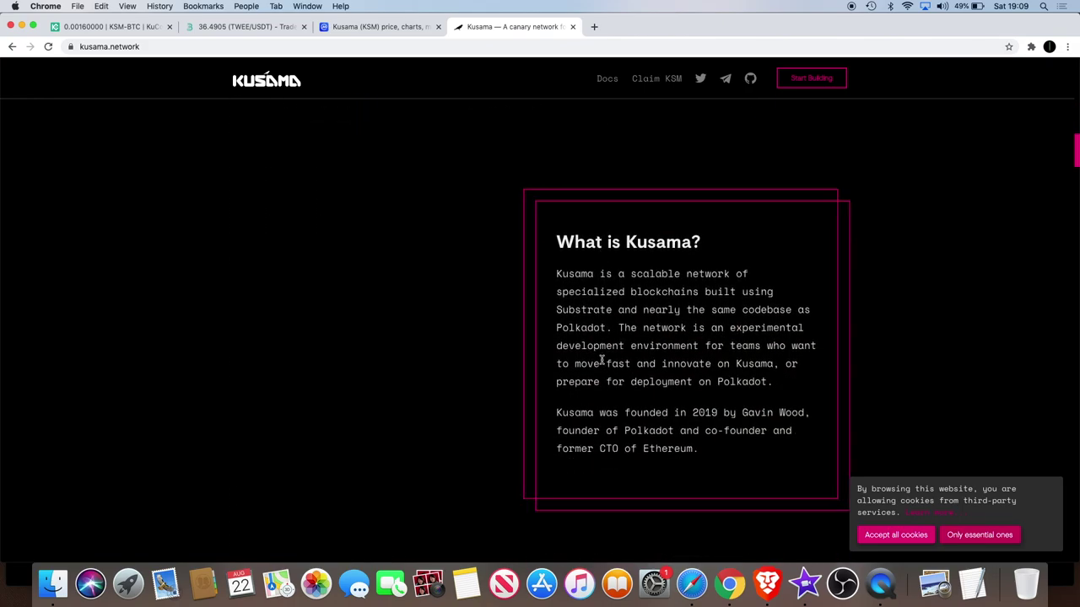
{"action": "scroll", "coordinate": [602, 363], "scroll_direction": "down", "scroll_amount": 10}
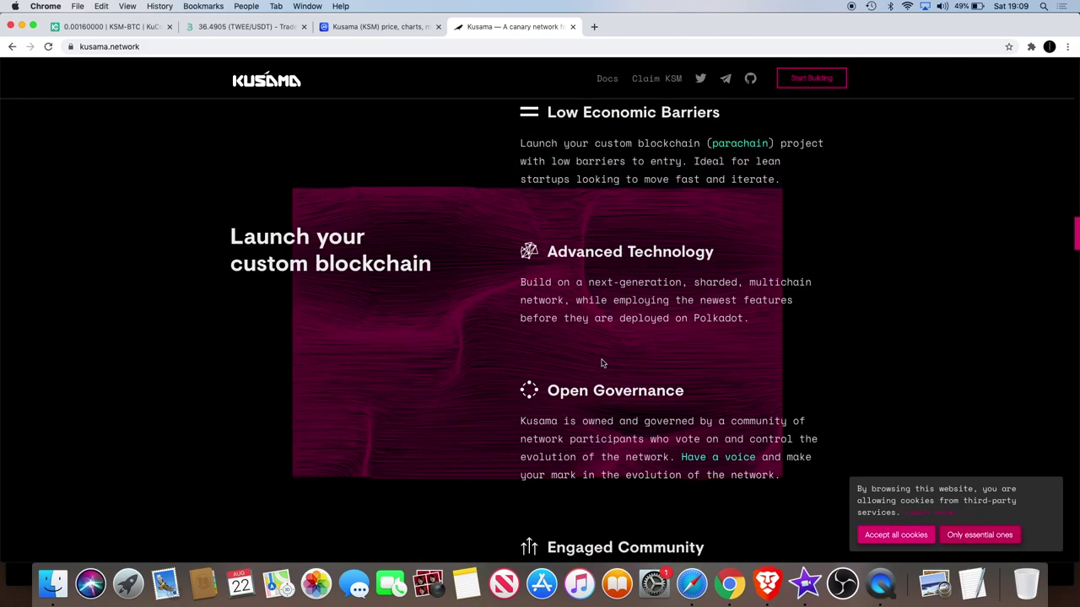
{"action": "scroll", "coordinate": [602, 364], "scroll_direction": "up", "scroll_amount": 3}
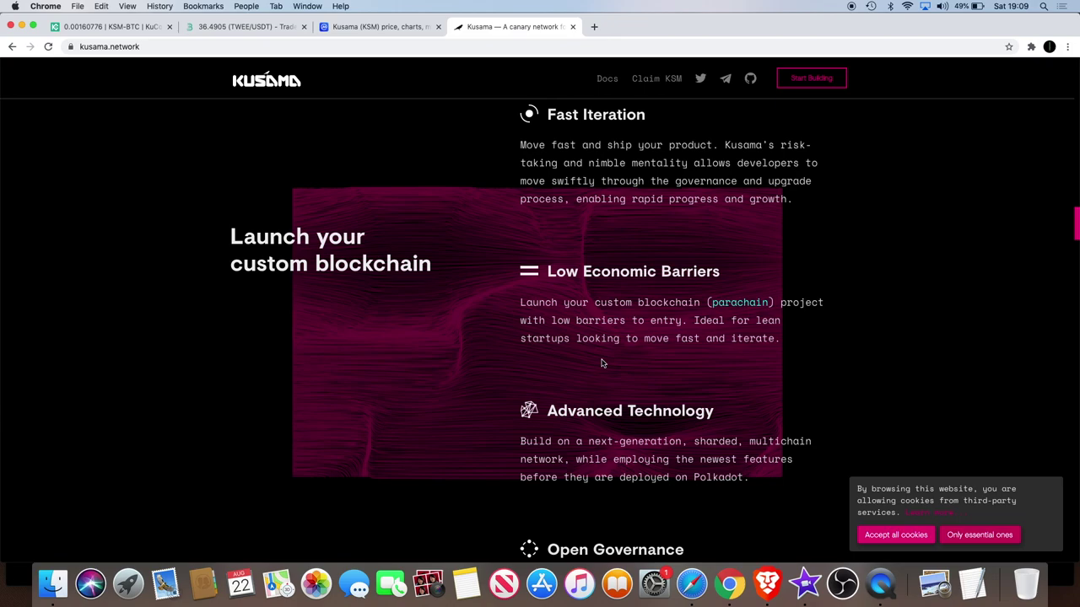
{"action": "scroll", "coordinate": [602, 363], "scroll_direction": "down", "scroll_amount": 8}
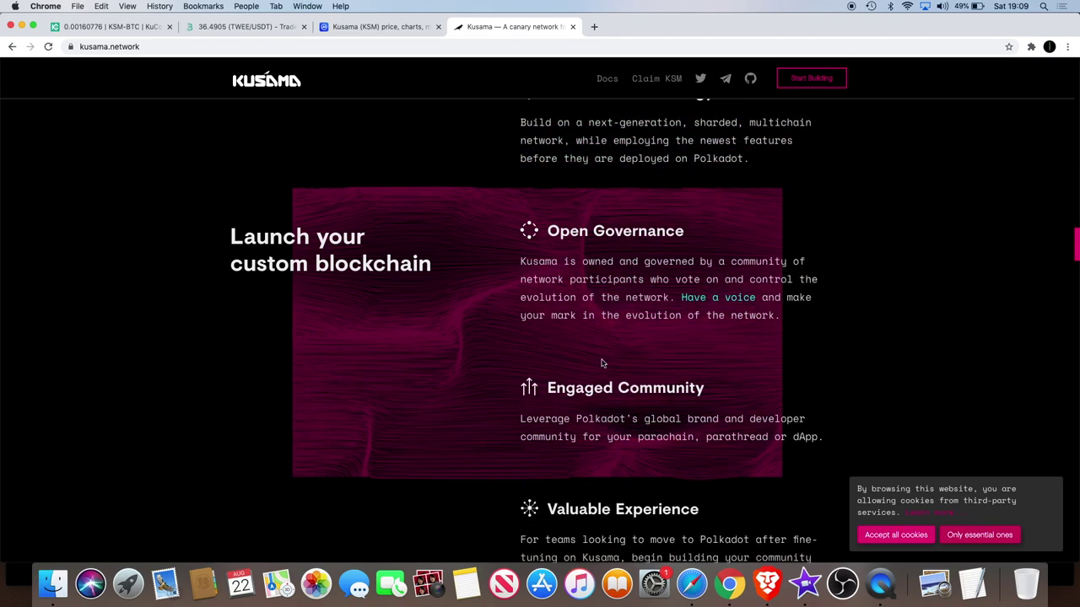
{"action": "scroll", "coordinate": [639, 335], "scroll_direction": "down", "scroll_amount": 5}
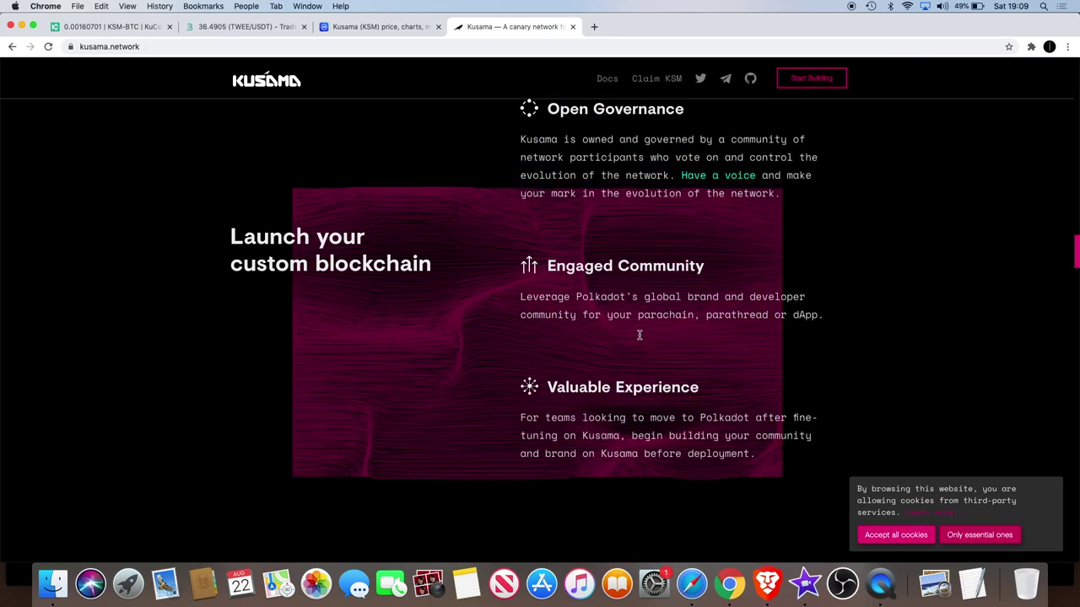
{"action": "scroll", "coordinate": [638, 335], "scroll_direction": "down", "scroll_amount": 10}
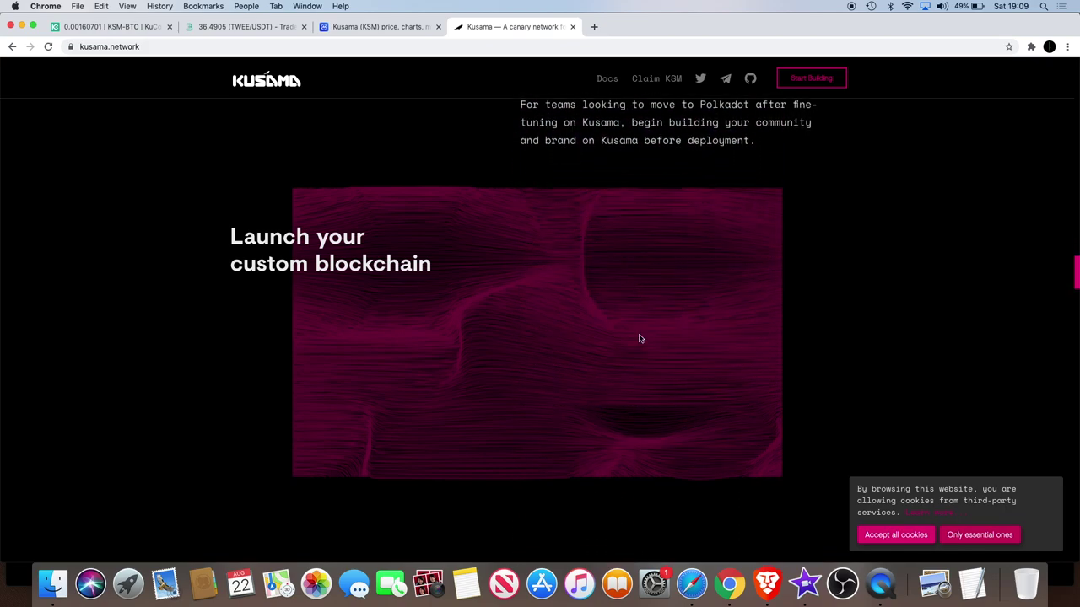
{"action": "scroll", "coordinate": [638, 338], "scroll_direction": "down", "scroll_amount": 10}
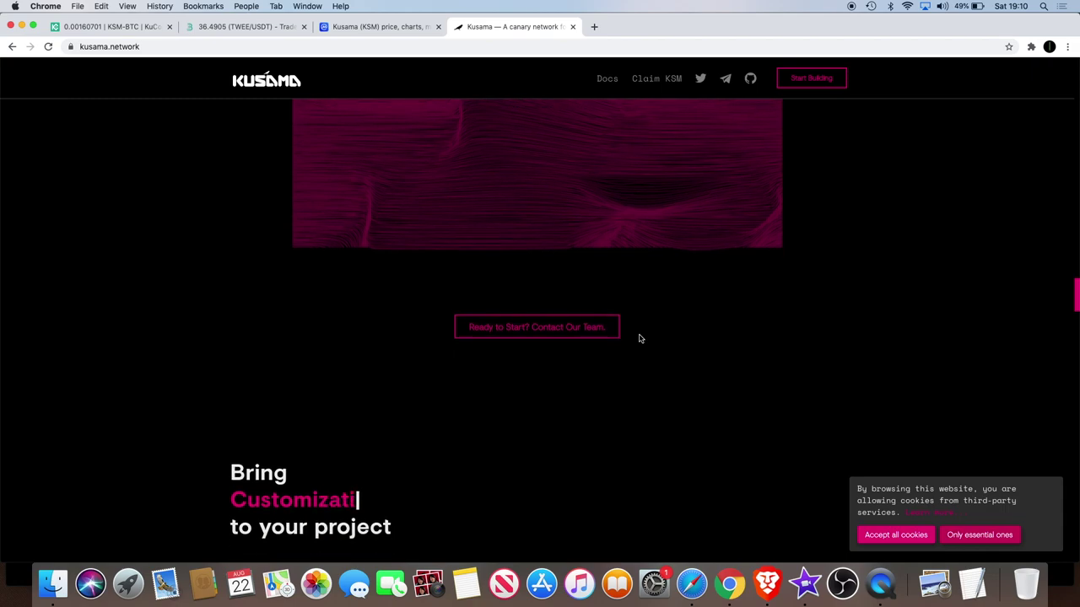
{"action": "scroll", "coordinate": [639, 338], "scroll_direction": "down", "scroll_amount": 3}
{"action": "scroll", "coordinate": [638, 338], "scroll_direction": "down", "scroll_amount": 10}
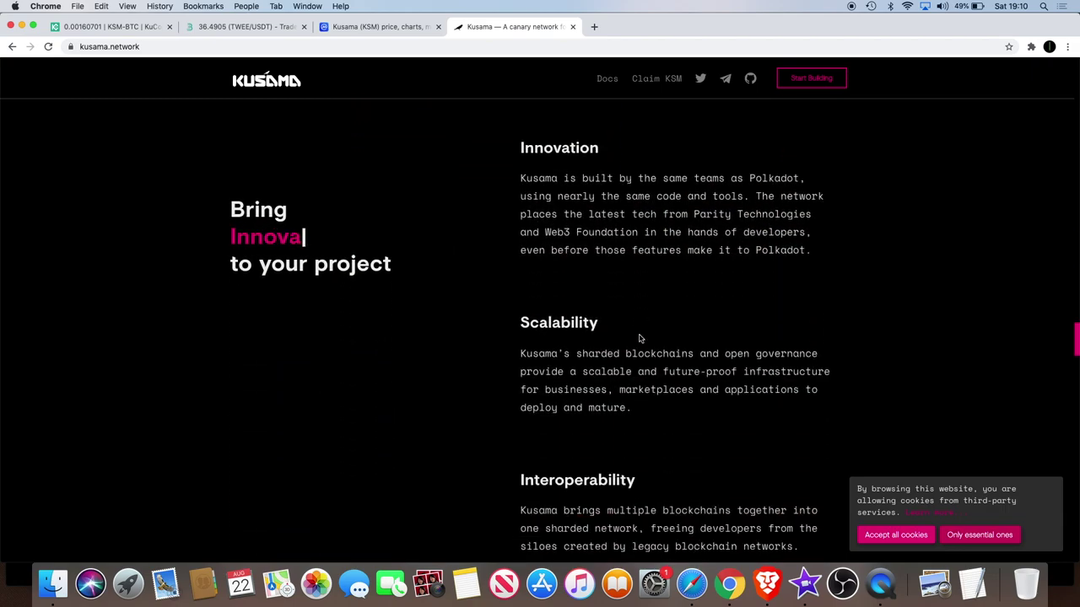
{"action": "scroll", "coordinate": [639, 338], "scroll_direction": "down", "scroll_amount": 5}
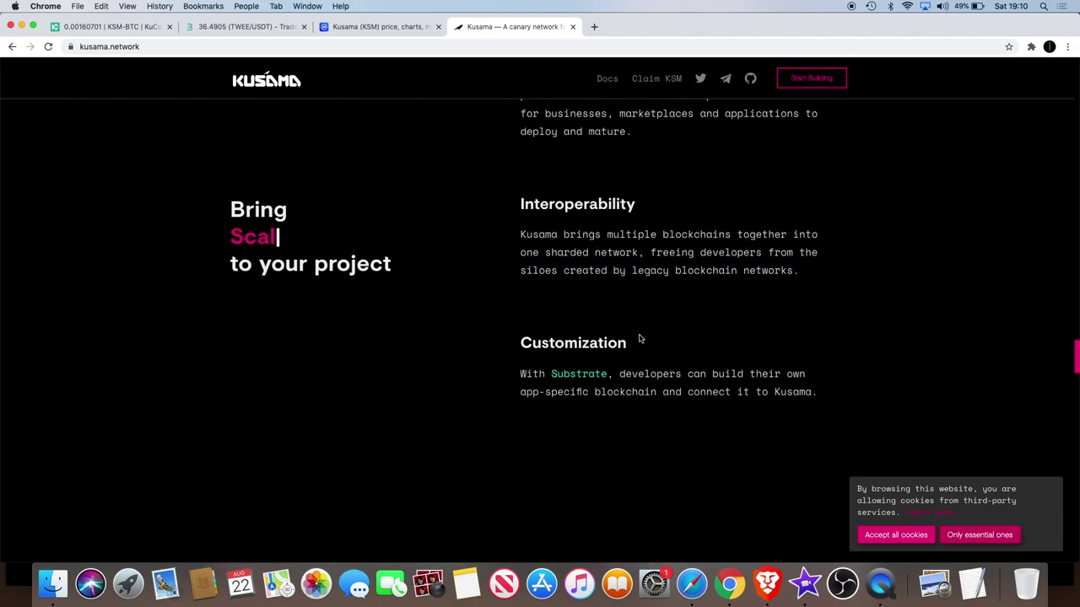
{"action": "scroll", "coordinate": [639, 338], "scroll_direction": "up", "scroll_amount": 10}
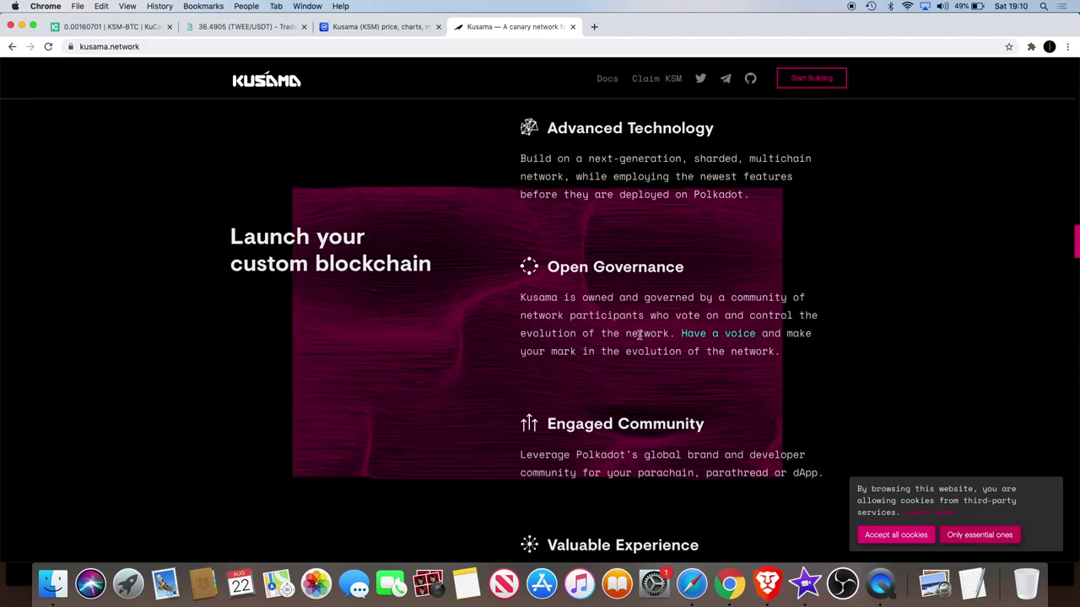
{"action": "scroll", "coordinate": [636, 331], "scroll_direction": "up", "scroll_amount": 15}
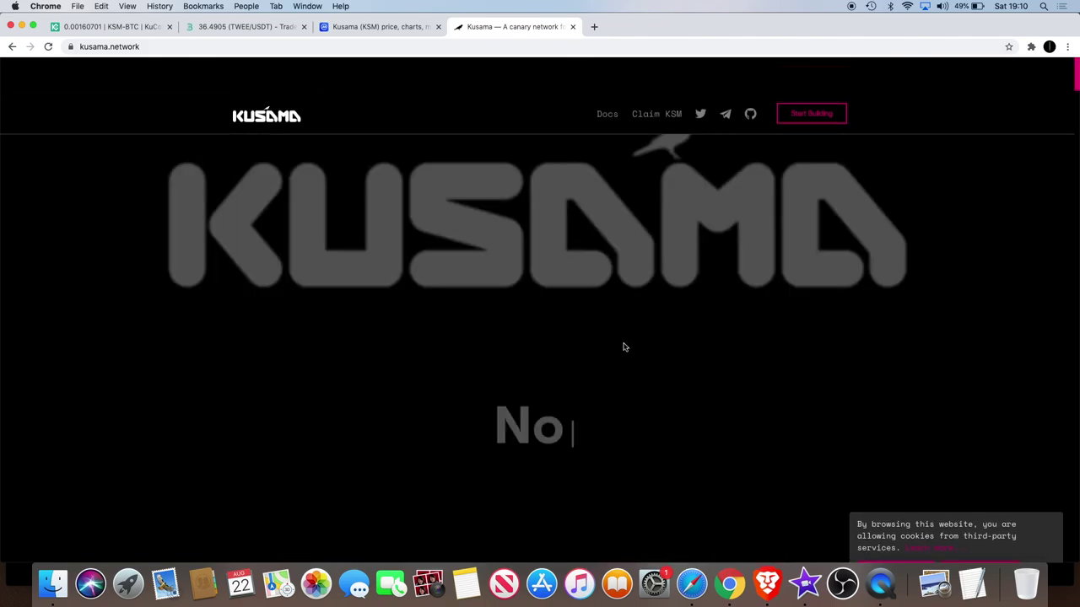
{"action": "key", "text": "super+1"}
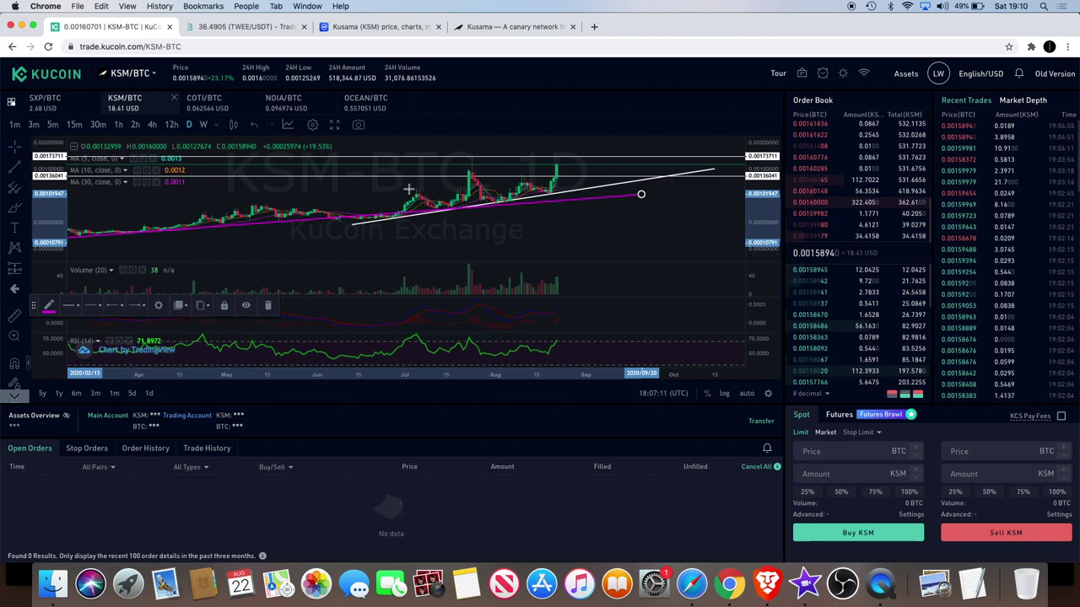
- Zoom the KSM/BTC daily chart out and back in, then switch to the OCEAN/BTC pair
{"action": "scroll", "coordinate": [467, 234], "scroll_direction": "down", "scroll_amount": 3}
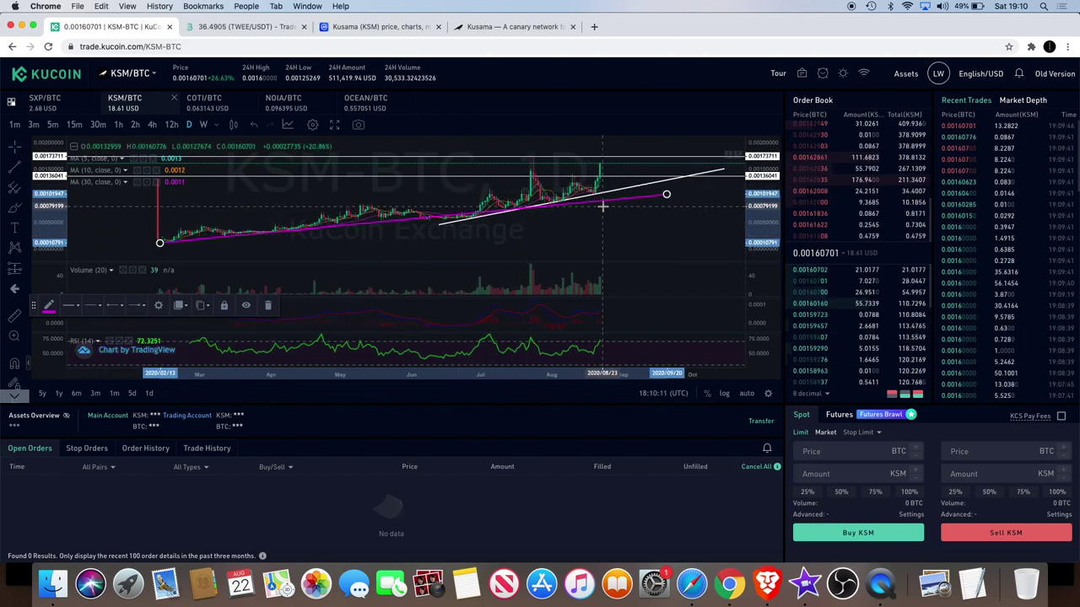
{"action": "scroll", "coordinate": [603, 206], "scroll_direction": "down", "scroll_amount": 3}
{"action": "scroll", "coordinate": [603, 205], "scroll_direction": "up", "scroll_amount": 3}
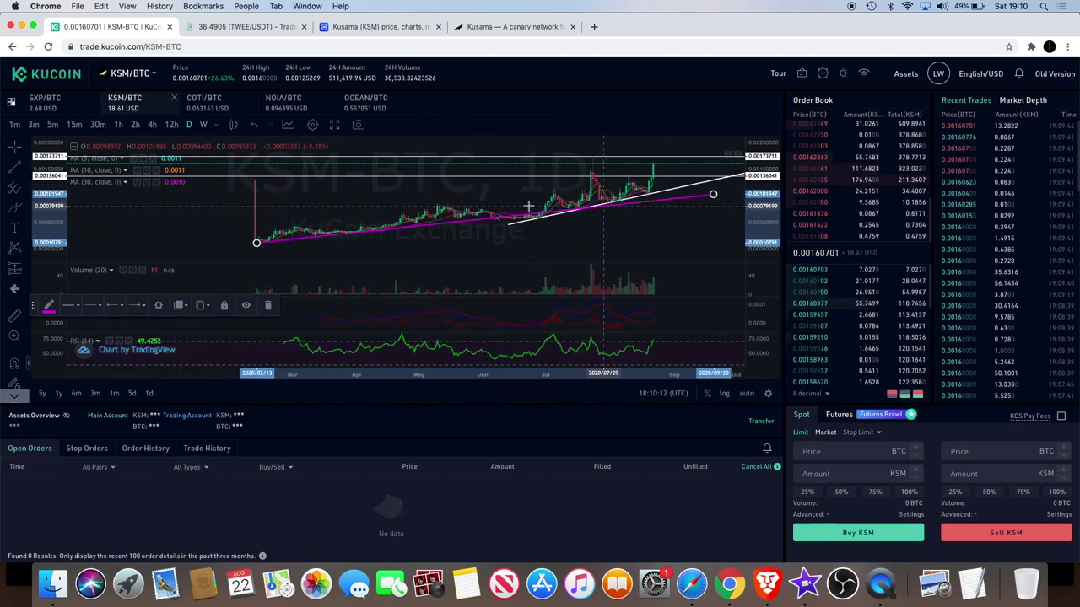
{"action": "left_click", "coordinate": [366, 108]}
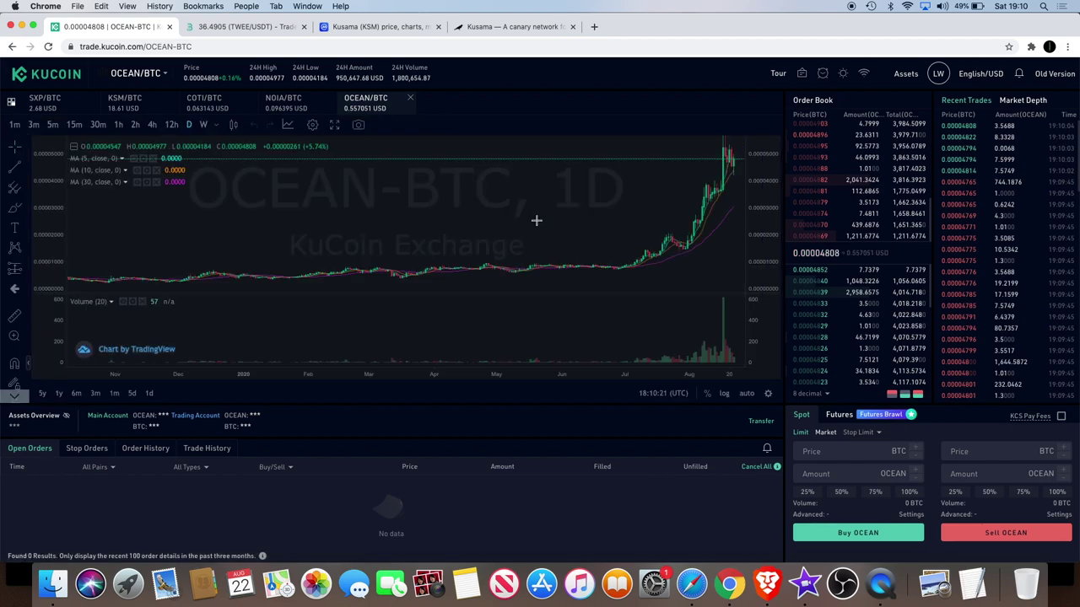
- Zoom, pan and rescale the OCEAN/BTC daily chart's price history, then switch back to KSM/BTC
{"action": "scroll", "coordinate": [535, 219], "scroll_direction": "down", "scroll_amount": 3}
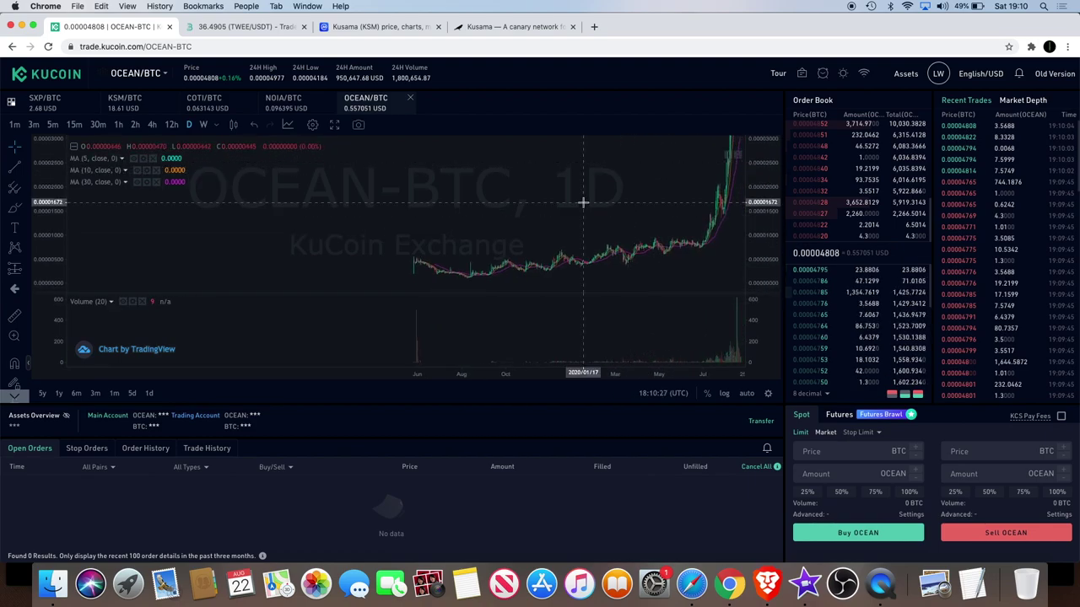
{"action": "scroll", "coordinate": [447, 273], "scroll_direction": "up", "scroll_amount": 2}
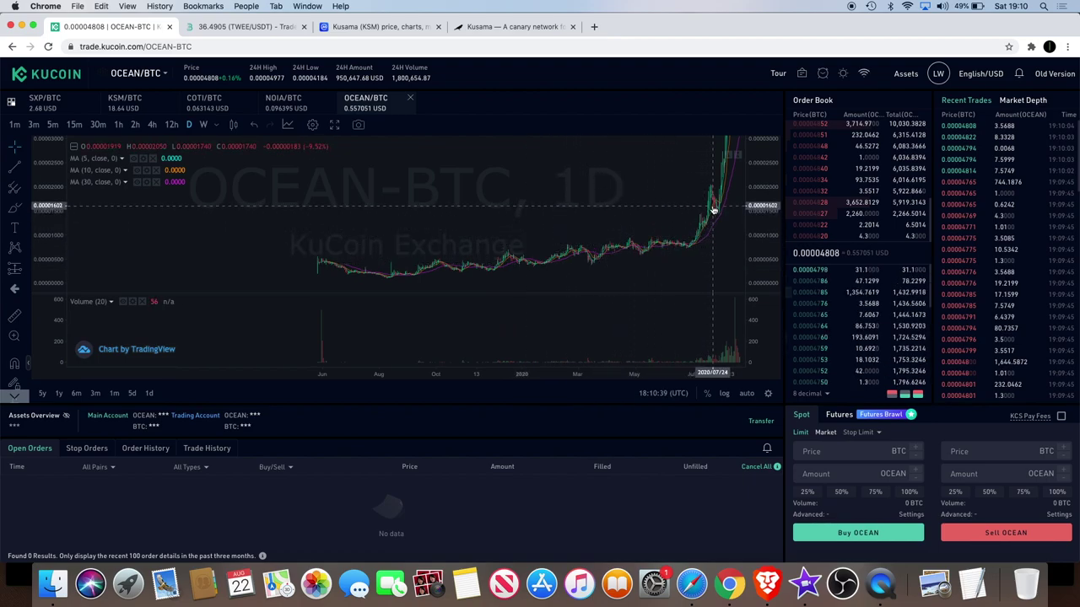
{"action": "scroll", "coordinate": [713, 209], "scroll_direction": "right", "scroll_amount": 5}
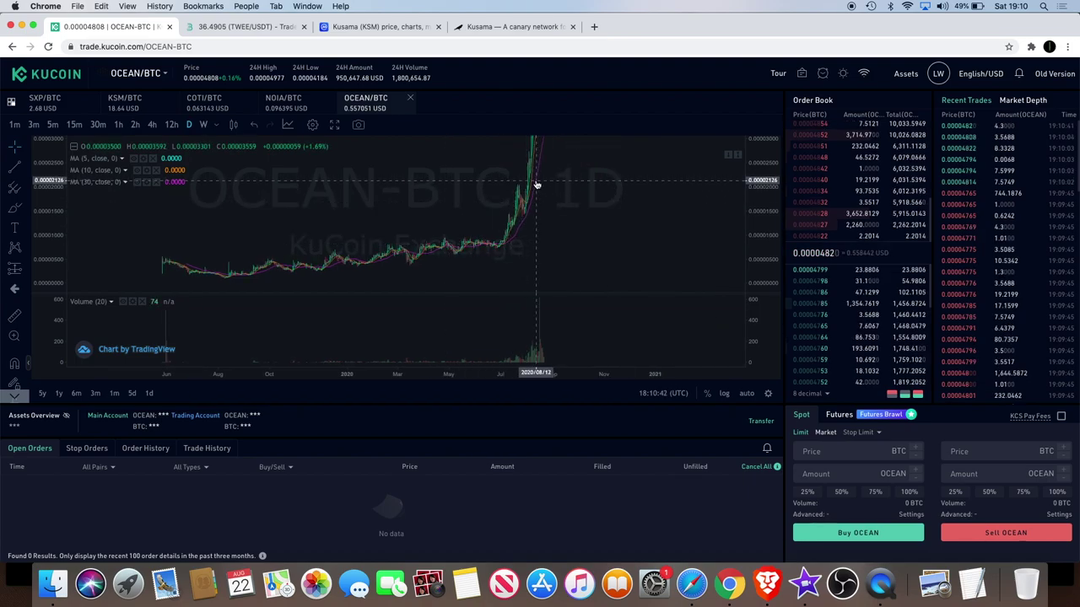
{"action": "scroll", "coordinate": [762, 174], "scroll_direction": "down", "scroll_amount": 2}
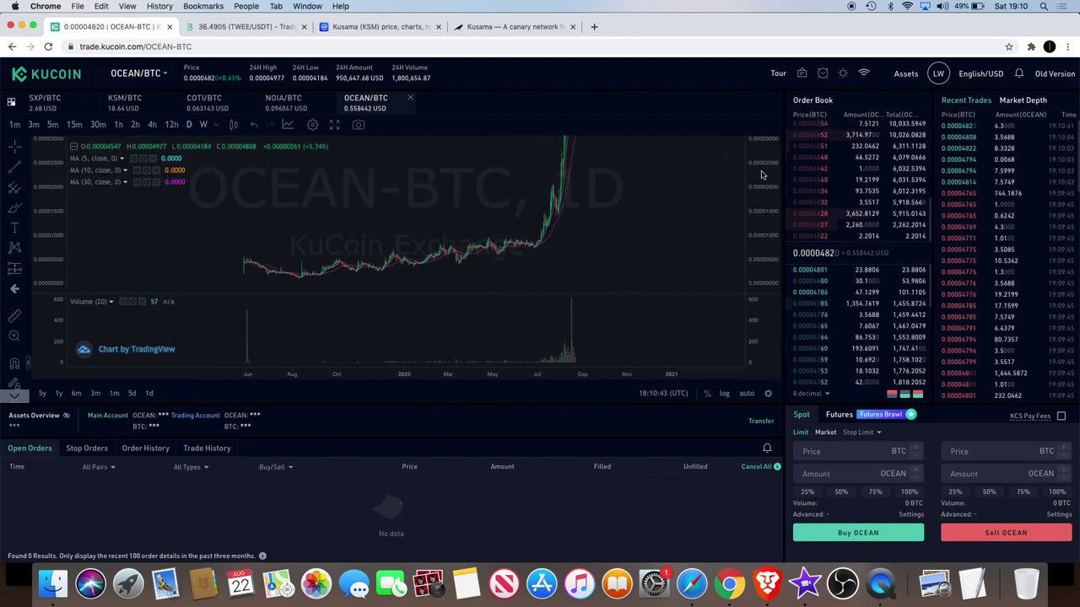
{"action": "left_click_drag", "start_coordinate": [762, 174], "coordinate": [655, 268]}
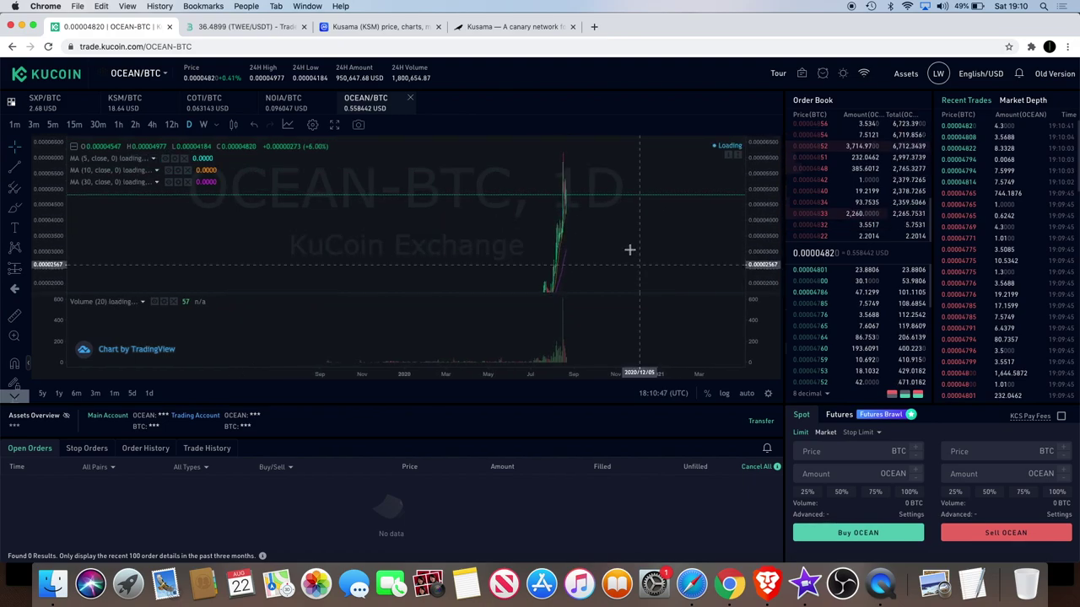
{"action": "scroll", "coordinate": [629, 221], "scroll_direction": "up", "scroll_amount": 4}
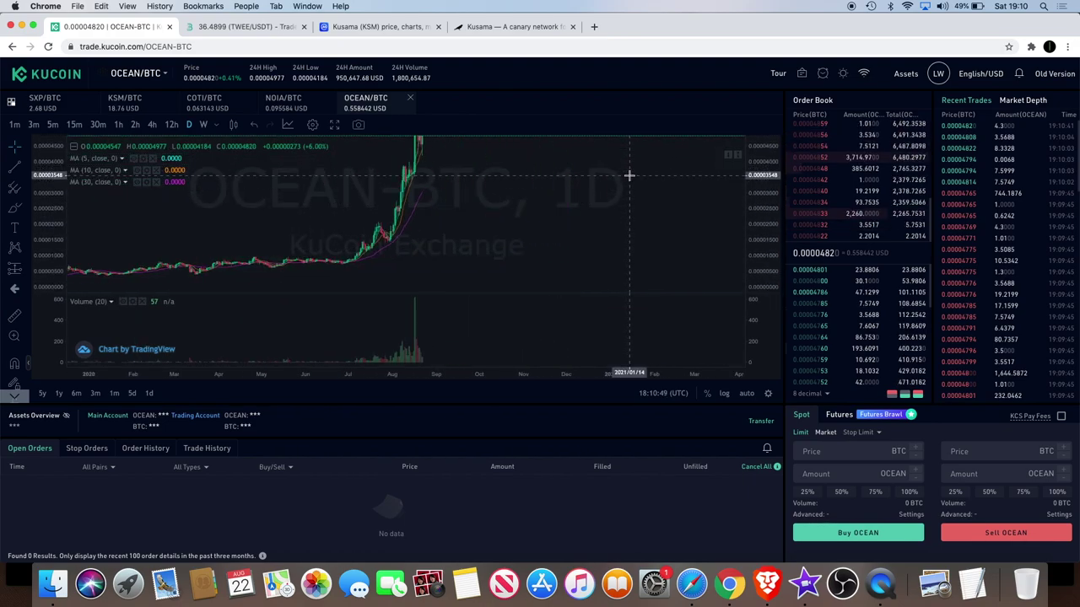
{"action": "scroll", "coordinate": [629, 175], "scroll_direction": "left", "scroll_amount": 5}
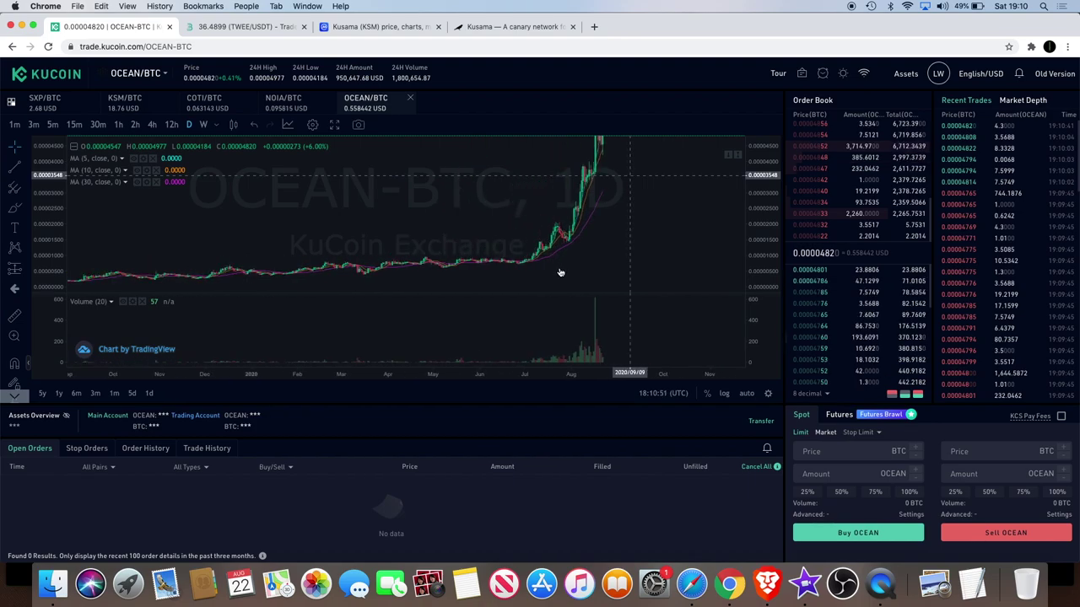
{"action": "scroll", "coordinate": [597, 229], "scroll_direction": "down", "scroll_amount": 4}
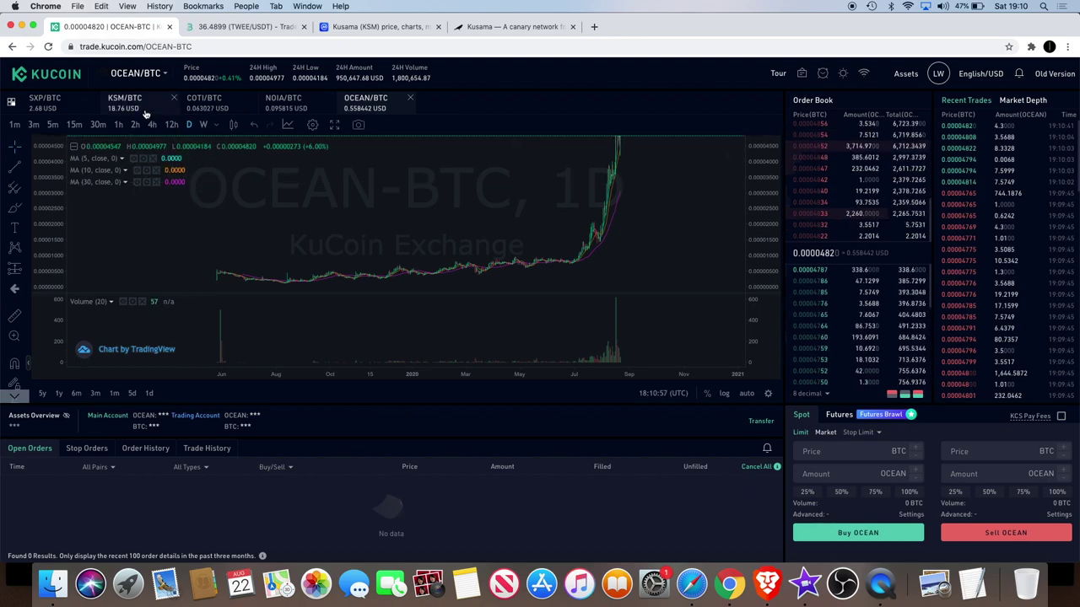
{"action": "left_click", "coordinate": [144, 109]}
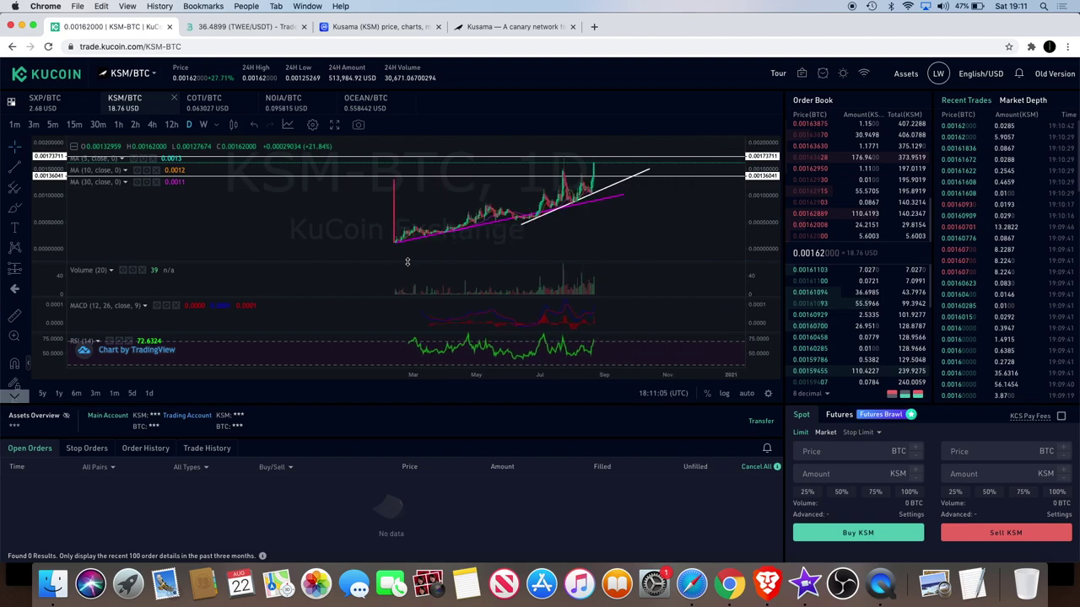
{"action": "scroll", "coordinate": [407, 261], "scroll_direction": "up", "scroll_amount": 3}
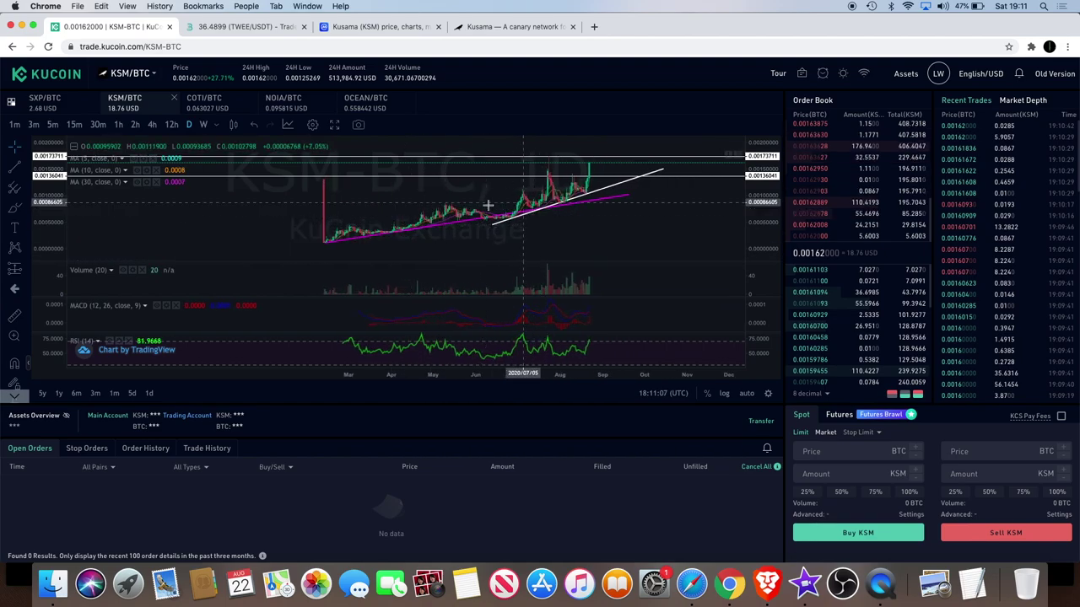
{"action": "scroll", "coordinate": [538, 208], "scroll_direction": "up", "scroll_amount": 2}
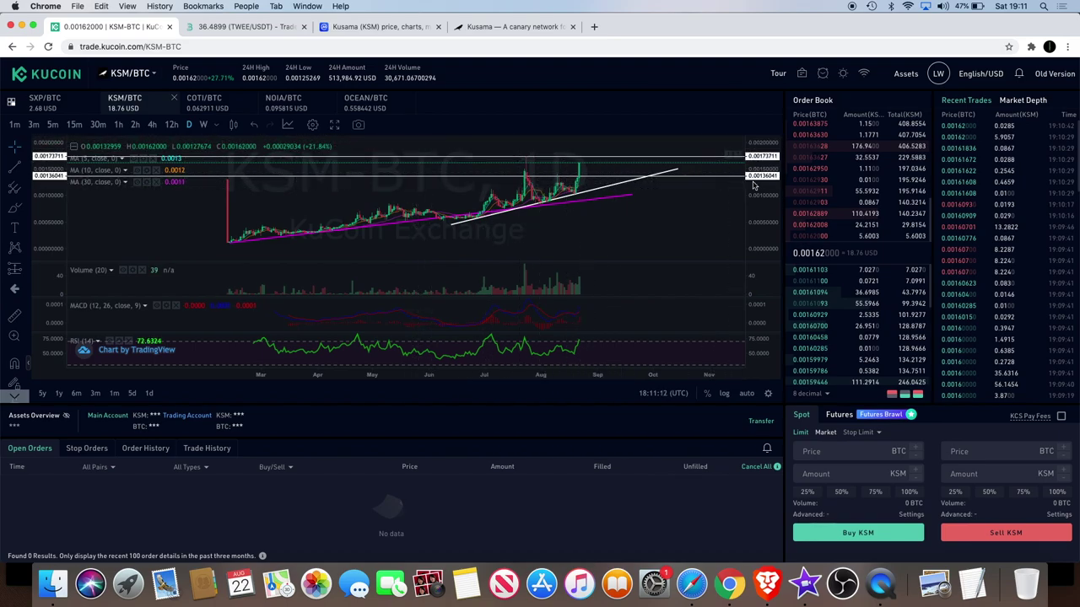
{"action": "scroll", "coordinate": [753, 184], "scroll_direction": "down", "scroll_amount": 2}
{"action": "scroll", "coordinate": [642, 225], "scroll_direction": "down", "scroll_amount": 2}
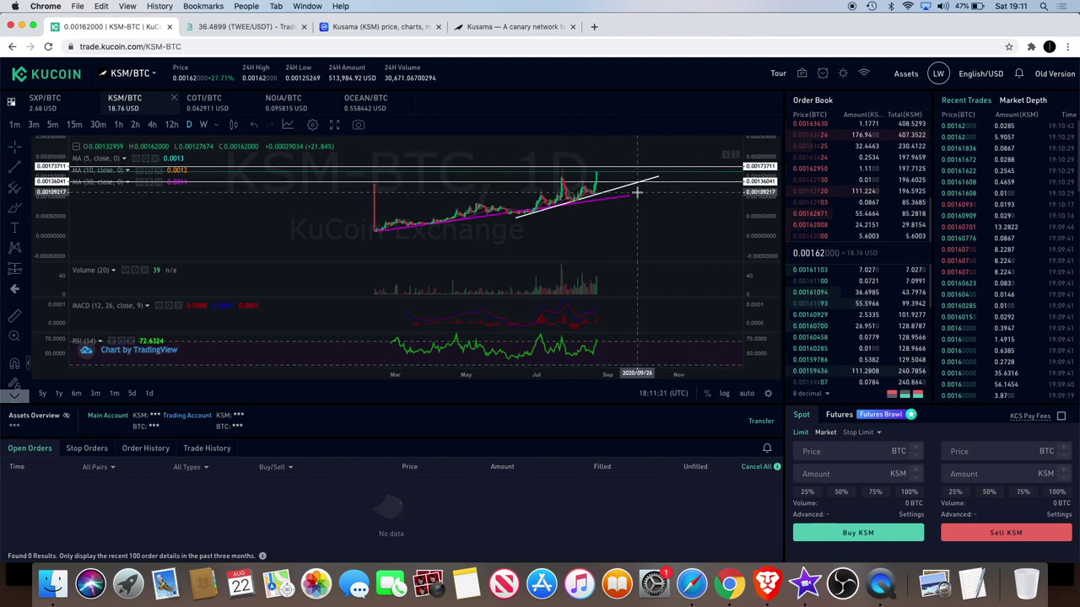
{"action": "scroll", "coordinate": [637, 192], "scroll_direction": "up", "scroll_amount": 5}
{"action": "scroll", "coordinate": [637, 192], "scroll_direction": "right", "scroll_amount": 2}
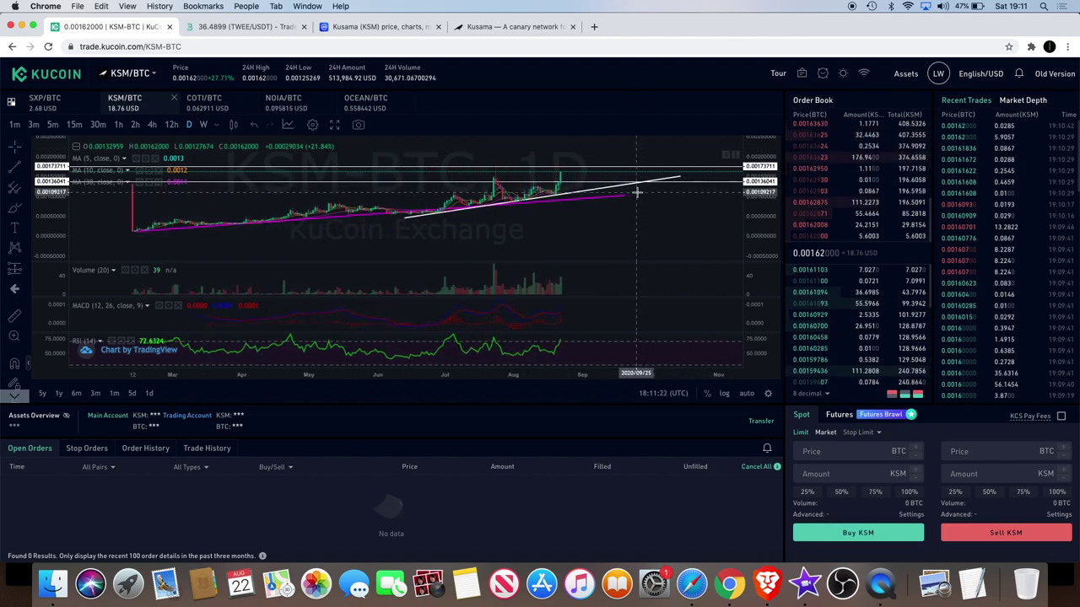
{"action": "left_click", "coordinate": [155, 127]}
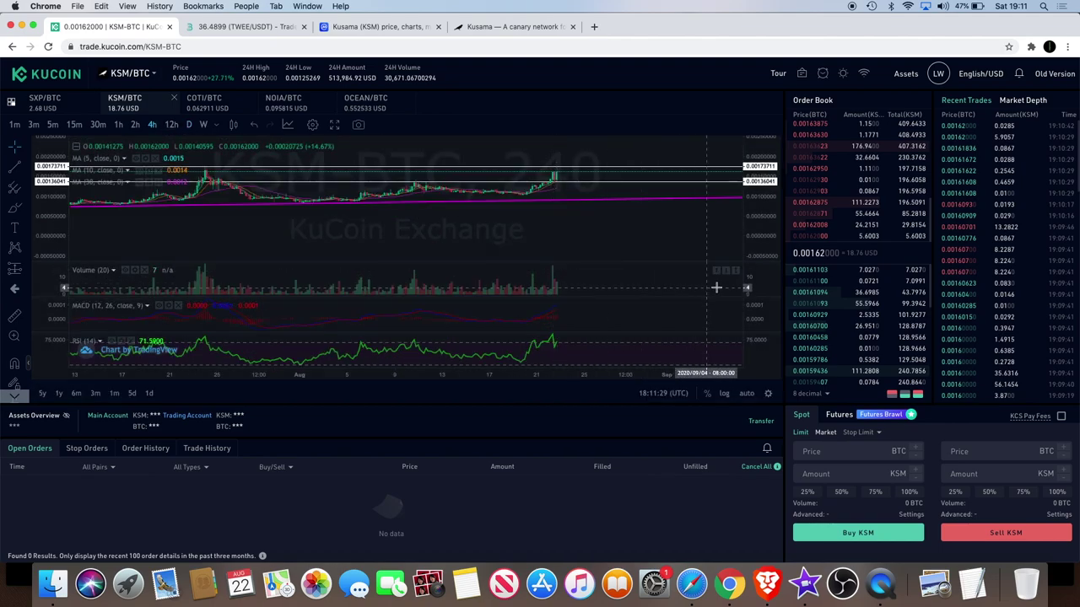
- Maximize then restore the MACD pane on the 4-hour chart, and zoom in on August's rally candles
{"action": "left_click", "coordinate": [736, 307]}
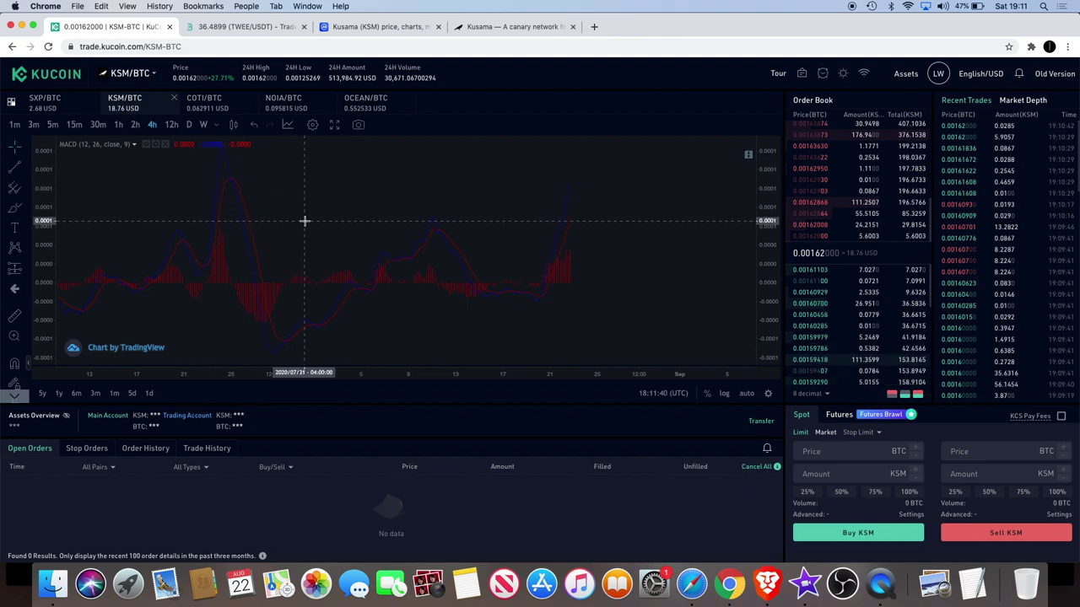
{"action": "scroll", "coordinate": [297, 264], "scroll_direction": "up", "scroll_amount": 3}
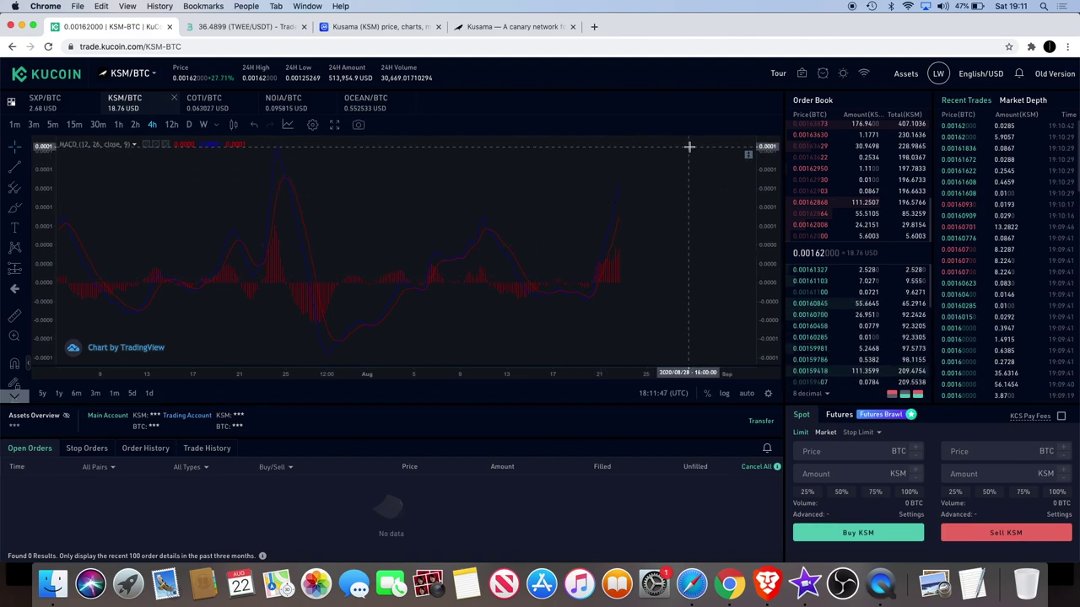
{"action": "left_click", "coordinate": [748, 158]}
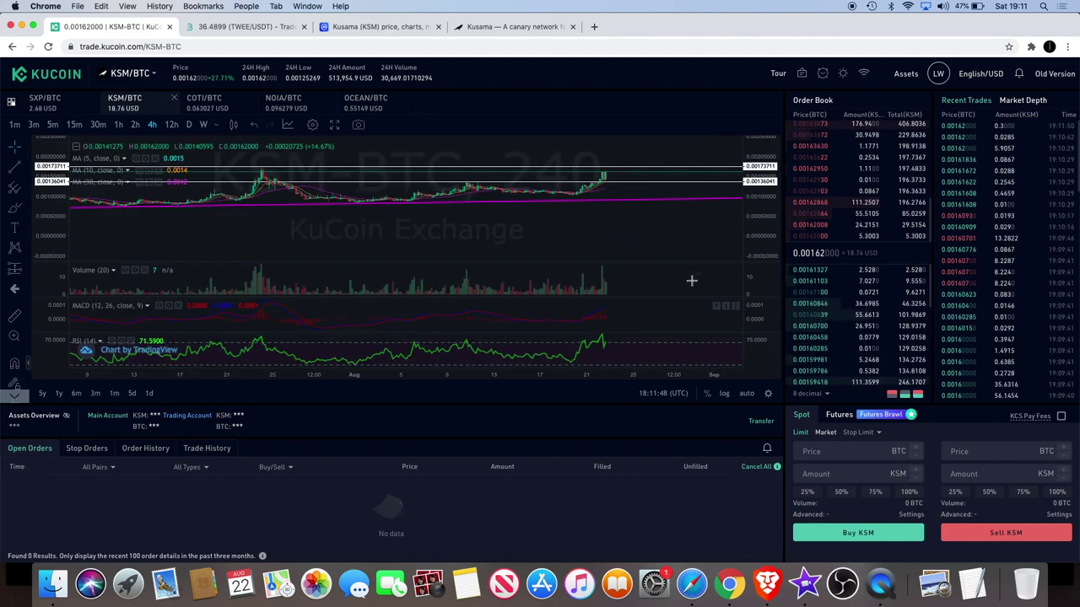
{"action": "scroll", "coordinate": [625, 219], "scroll_direction": "up", "scroll_amount": 2}
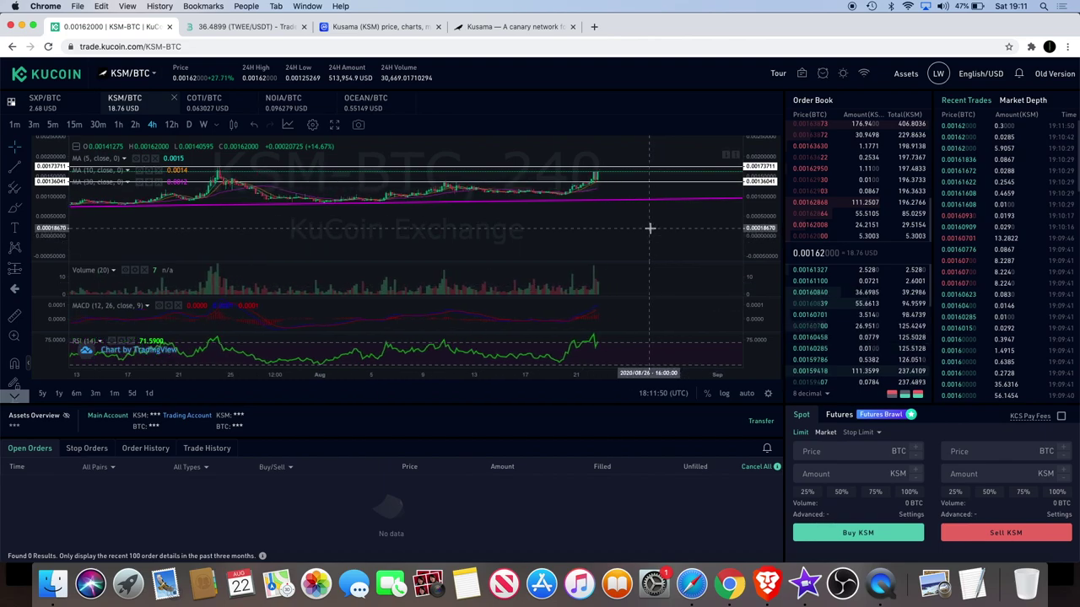
{"action": "scroll", "coordinate": [604, 187], "scroll_direction": "up", "scroll_amount": 5}
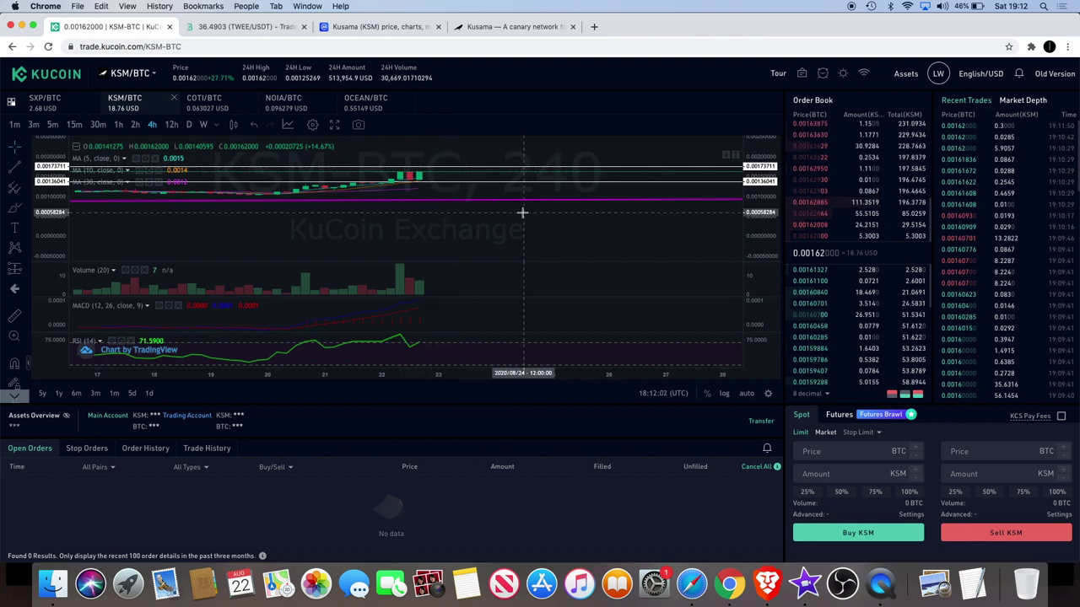
{"action": "scroll", "coordinate": [518, 211], "scroll_direction": "down", "scroll_amount": 5}
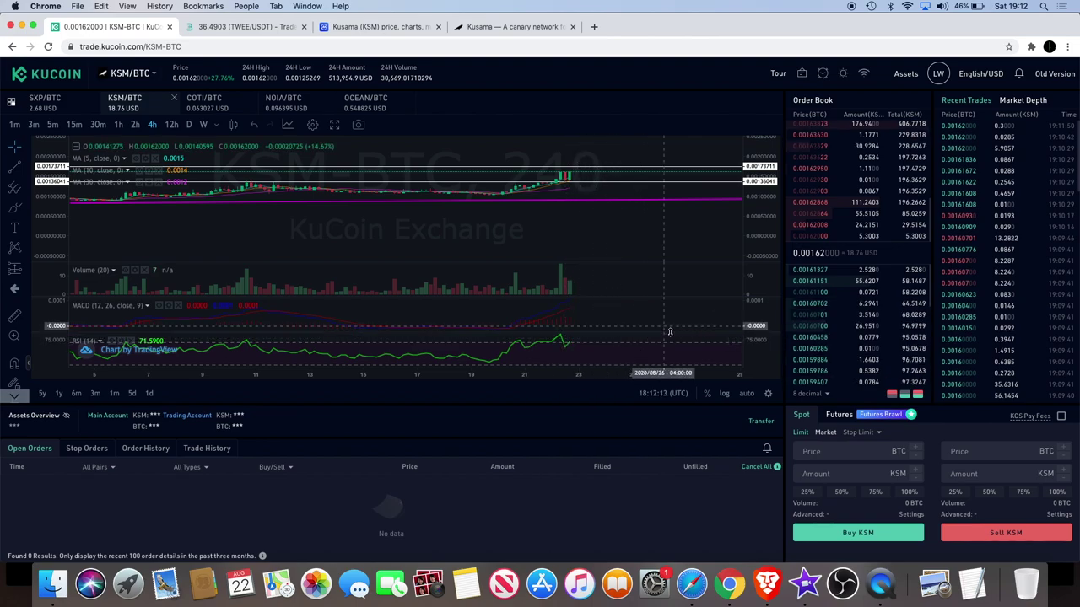
{"action": "scroll", "coordinate": [667, 338], "scroll_direction": "down", "scroll_amount": 3}
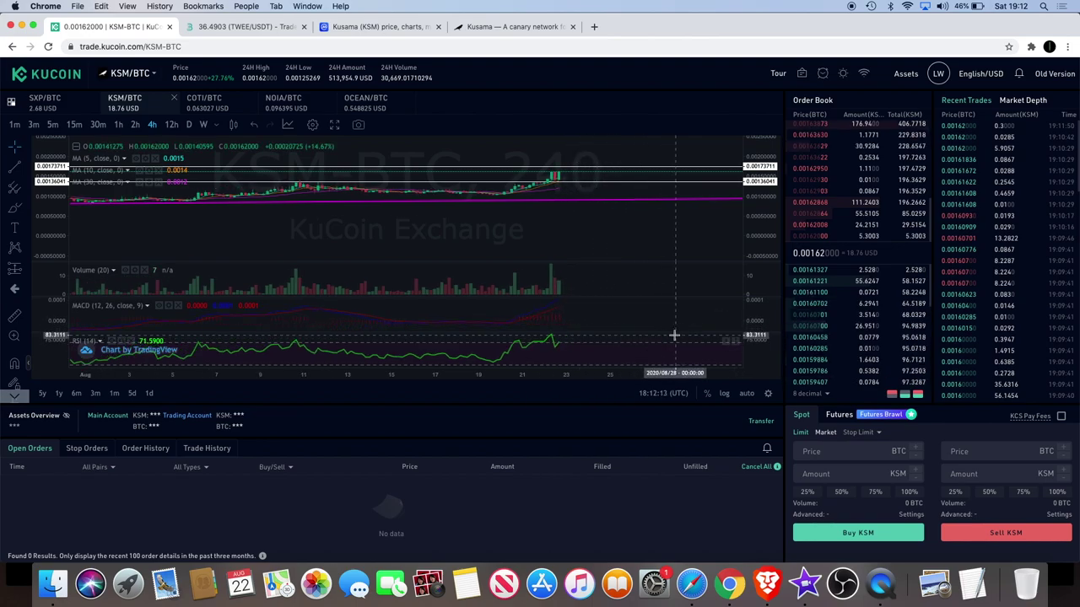
- Switch the KSM/BTC chart to 1-hour candles and maximize the MACD pane
{"action": "left_click", "coordinate": [118, 125]}
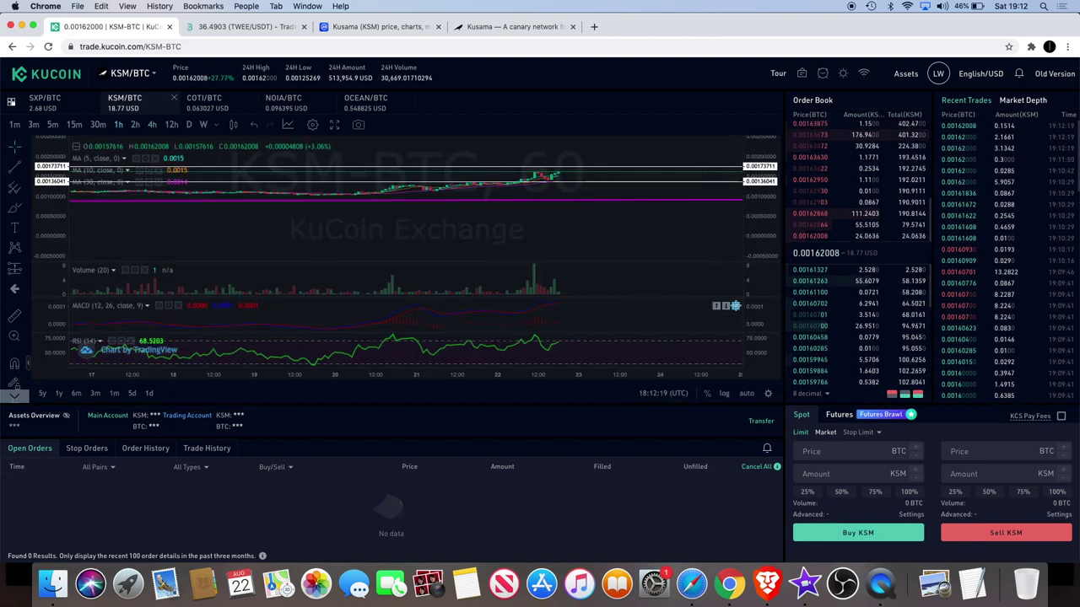
{"action": "left_click", "coordinate": [734, 306]}
{"action": "scroll", "coordinate": [600, 219], "scroll_direction": "up", "scroll_amount": 1}
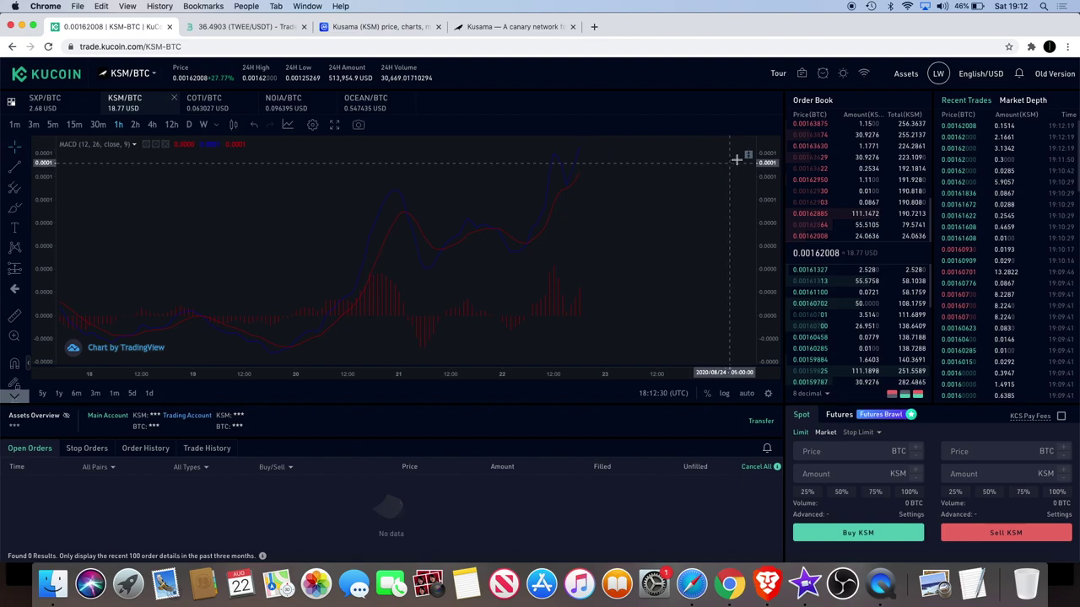
- Restore all panes and zoom out to show hourly candles from late June to the late-August spike
{"action": "left_click", "coordinate": [748, 156]}
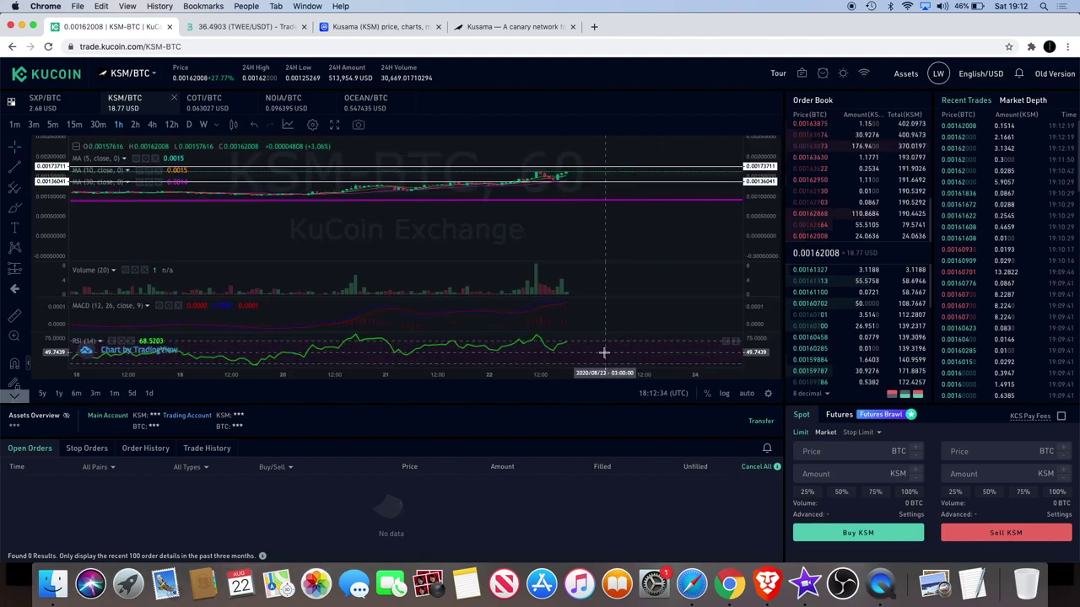
{"action": "scroll", "coordinate": [604, 353], "scroll_direction": "down", "scroll_amount": 2}
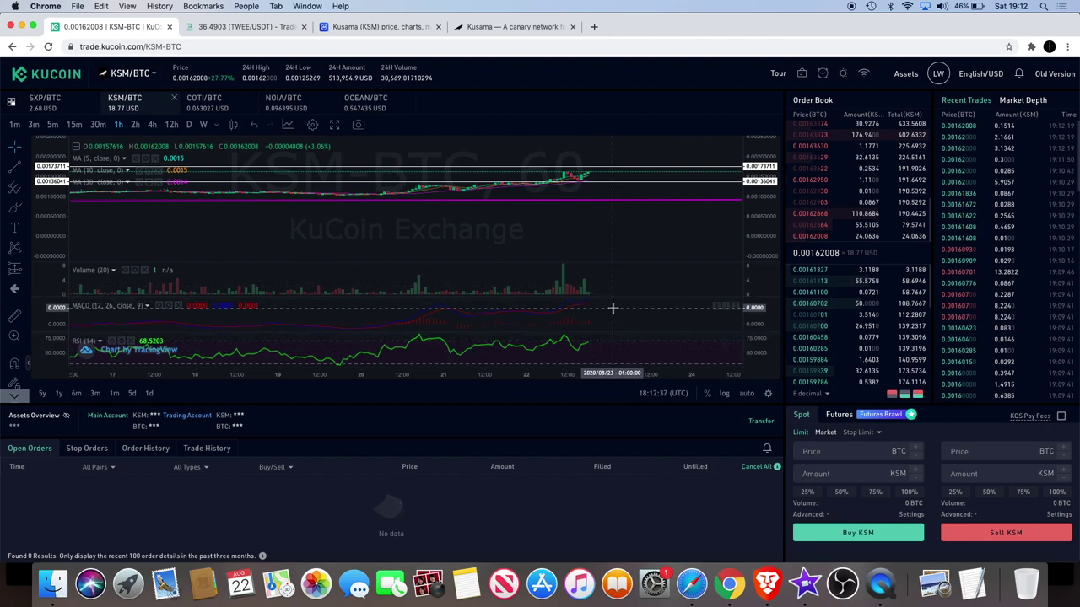
{"action": "scroll", "coordinate": [613, 308], "scroll_direction": "down", "scroll_amount": 4}
{"action": "scroll", "coordinate": [613, 308], "scroll_direction": "down", "scroll_amount": 2}
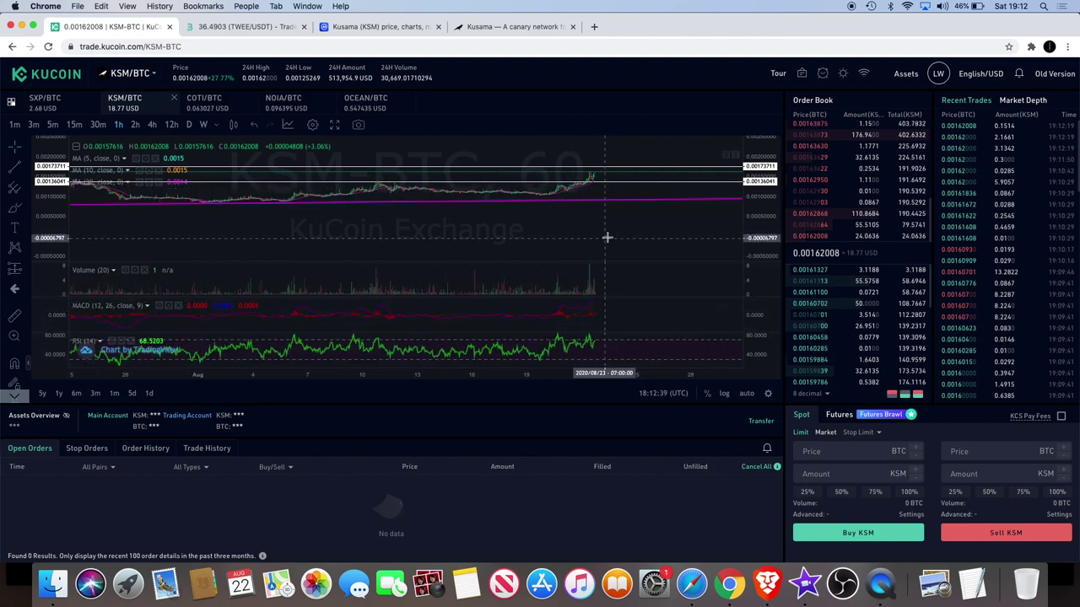
{"action": "scroll", "coordinate": [606, 237], "scroll_direction": "up", "scroll_amount": 6}
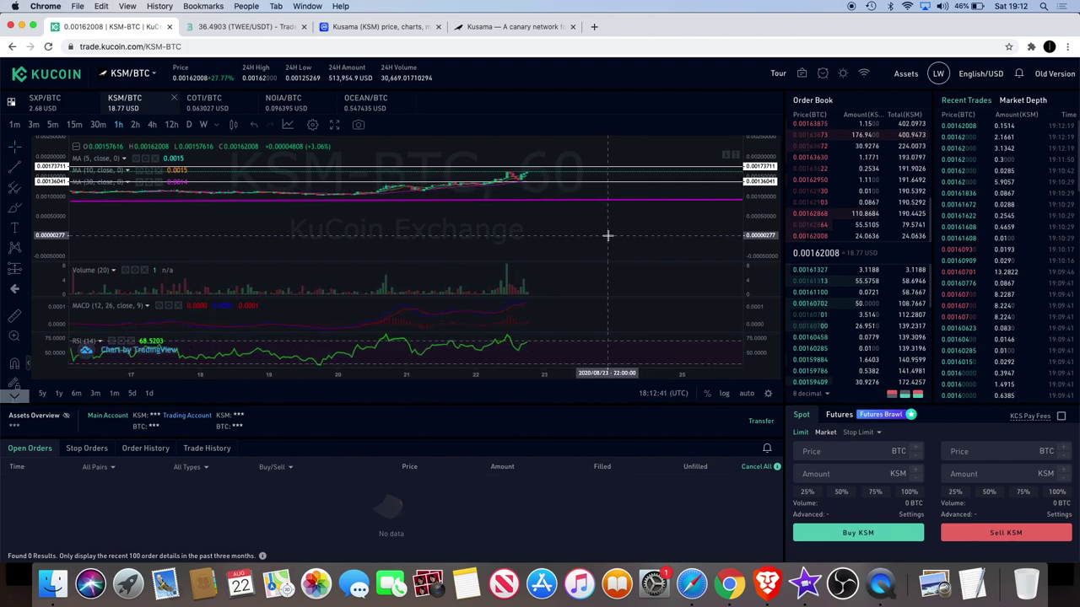
{"action": "scroll", "coordinate": [607, 235], "scroll_direction": "up", "scroll_amount": 1}
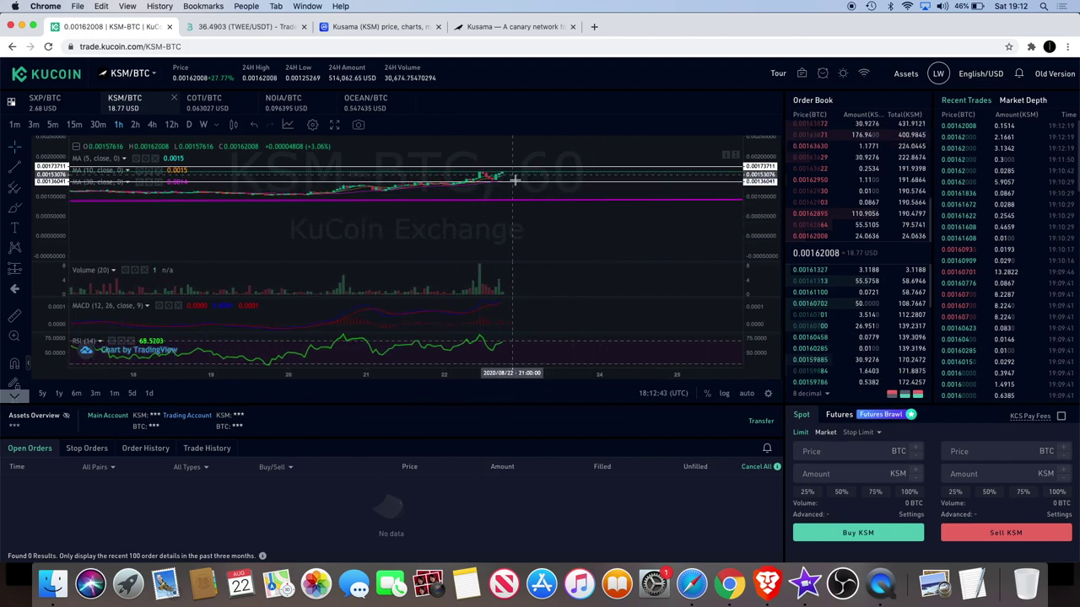
{"action": "scroll", "coordinate": [509, 175], "scroll_direction": "down", "scroll_amount": 2}
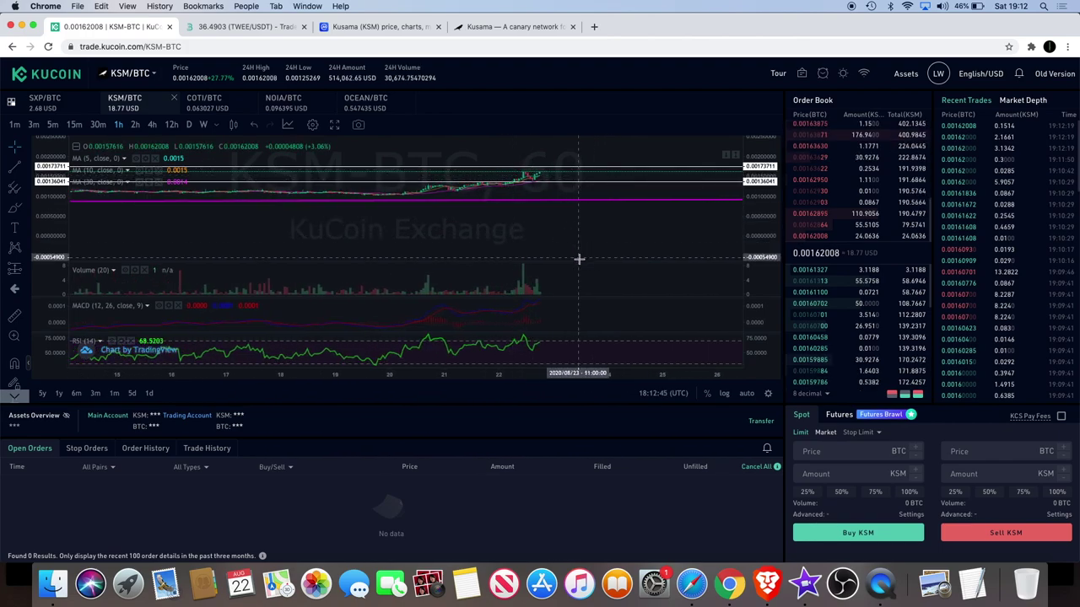
{"action": "scroll", "coordinate": [578, 259], "scroll_direction": "down", "scroll_amount": 1}
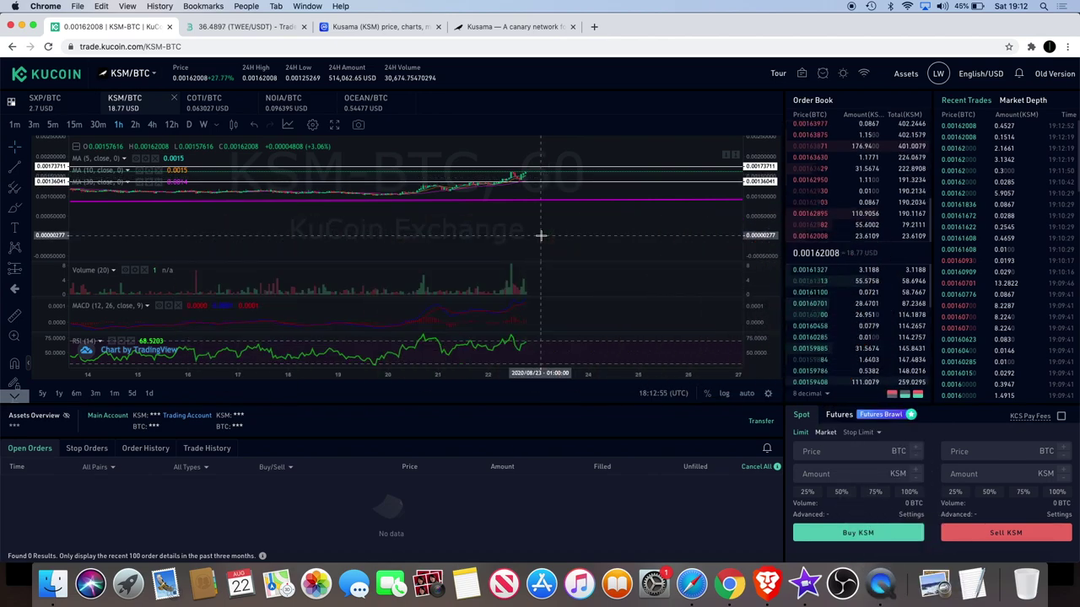
{"action": "scroll", "coordinate": [541, 236], "scroll_direction": "down", "scroll_amount": 5}
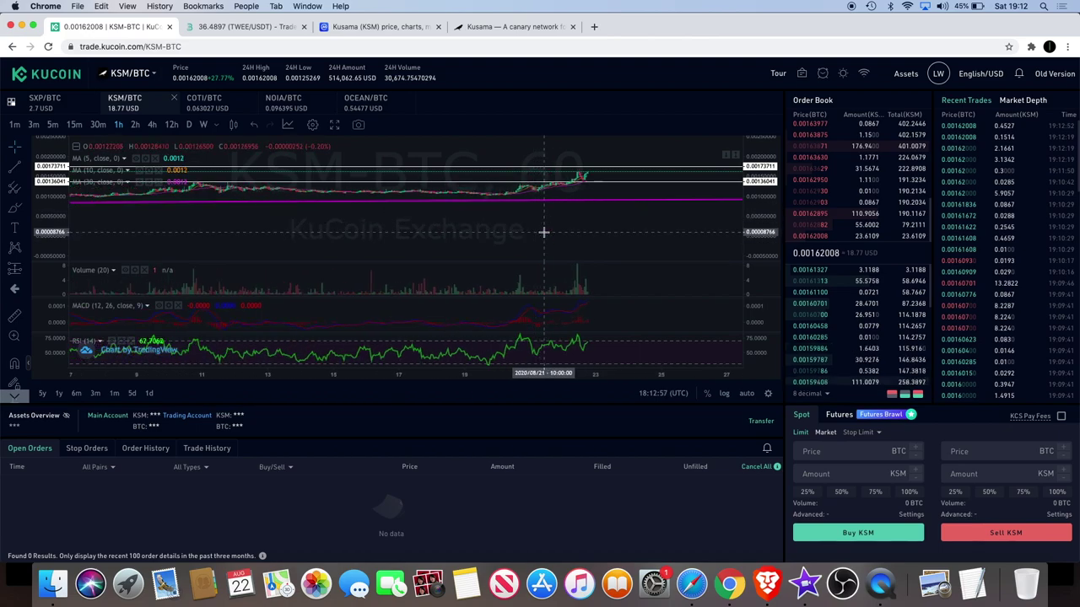
{"action": "scroll", "coordinate": [506, 230], "scroll_direction": "down", "scroll_amount": 2}
{"action": "scroll", "coordinate": [492, 225], "scroll_direction": "down", "scroll_amount": 3}
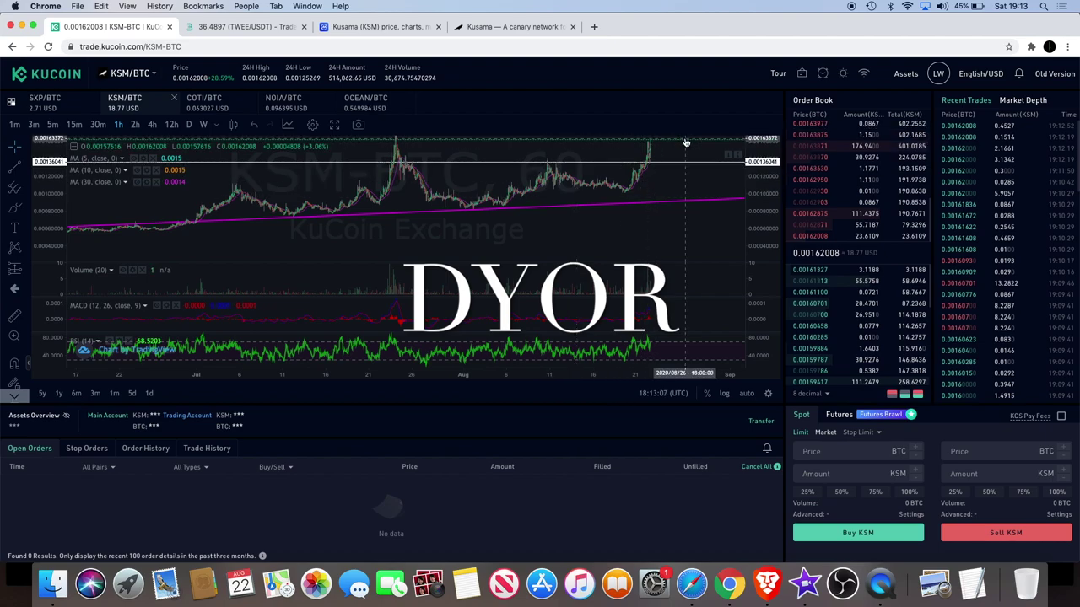
- Zoom the 1-hour chart to roughly 8–28 August, panning so the latest candles sit right
{"action": "scroll", "coordinate": [652, 225], "scroll_direction": "down", "scroll_amount": 3}
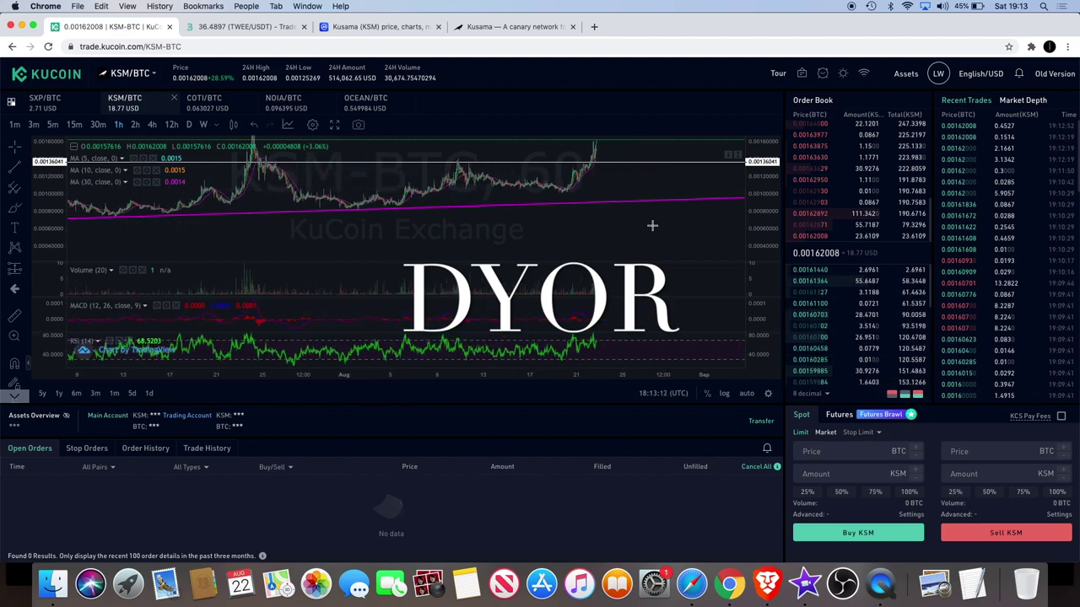
{"action": "scroll", "coordinate": [652, 225], "scroll_direction": "up", "scroll_amount": 5}
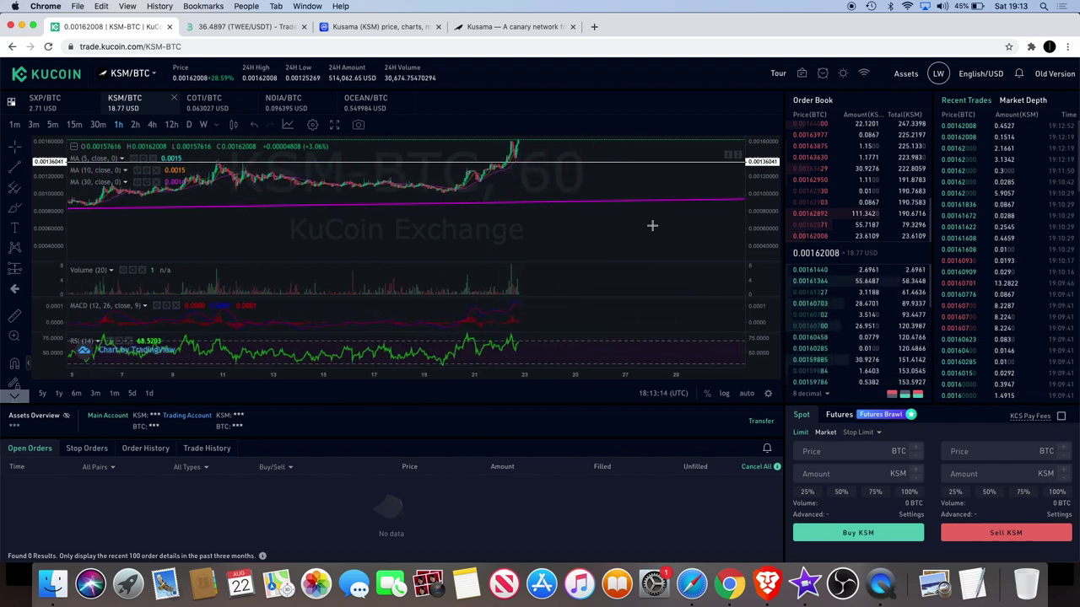
{"action": "scroll", "coordinate": [652, 225], "scroll_direction": "down", "scroll_amount": 5}
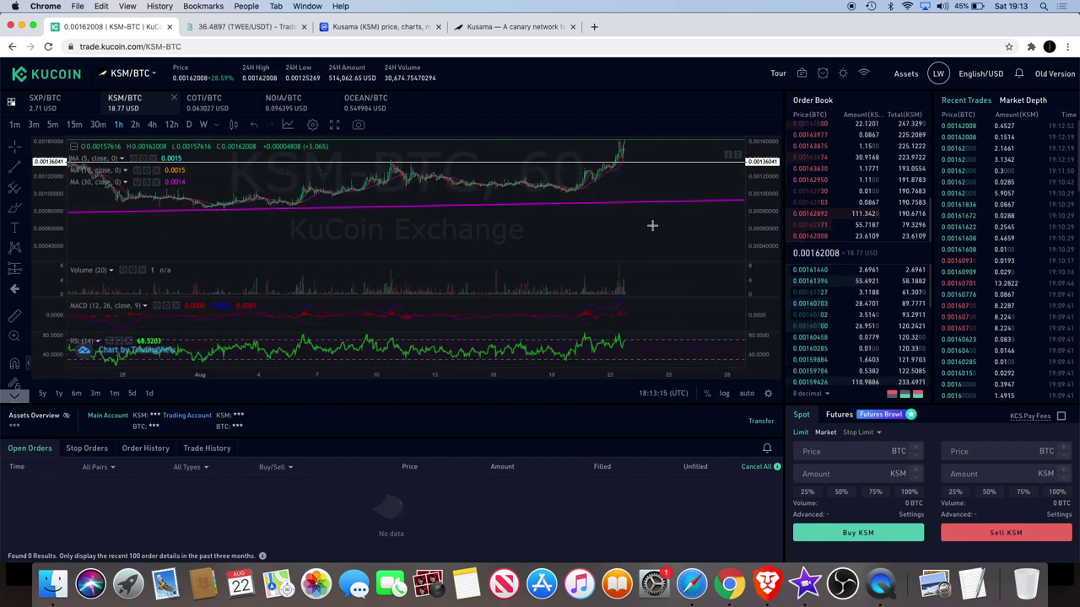
{"action": "scroll", "coordinate": [652, 225], "scroll_direction": "down", "scroll_amount": 3}
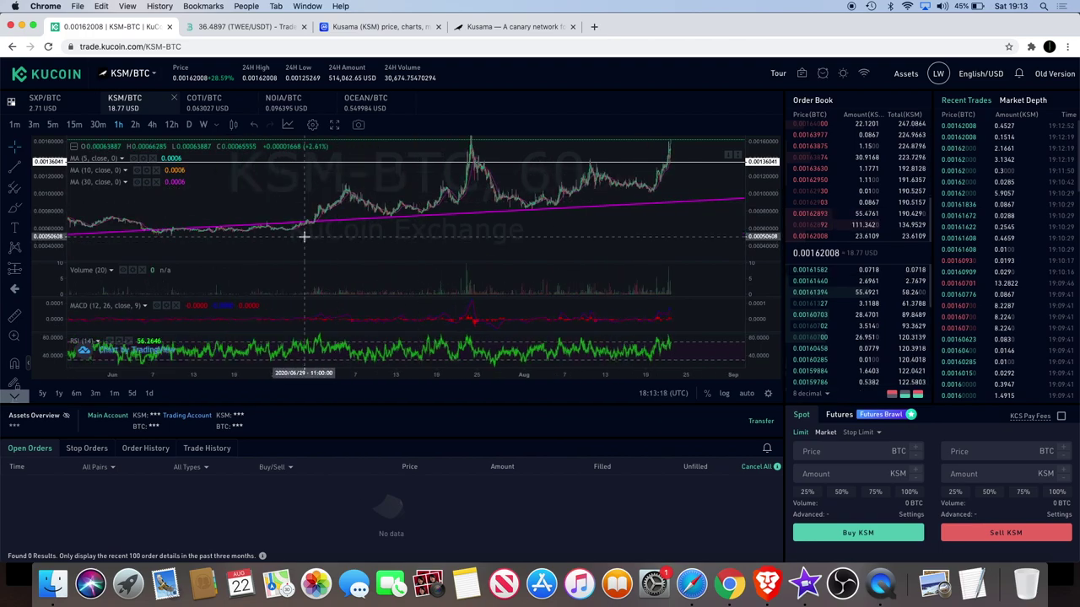
{"action": "scroll", "coordinate": [304, 236], "scroll_direction": "left", "scroll_amount": 2}
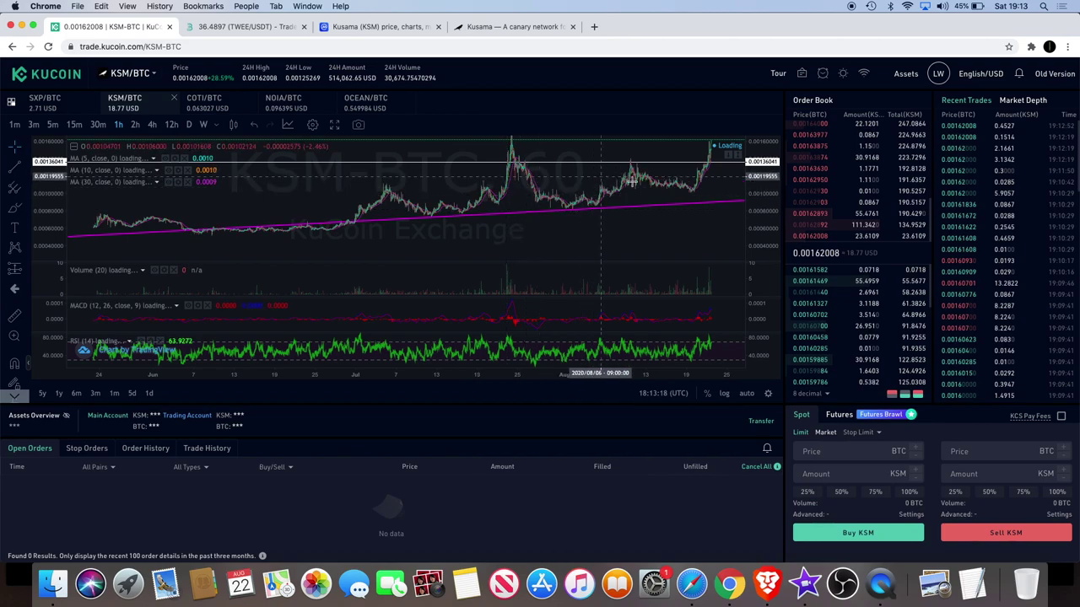
{"action": "scroll", "coordinate": [708, 175], "scroll_direction": "up", "scroll_amount": 5}
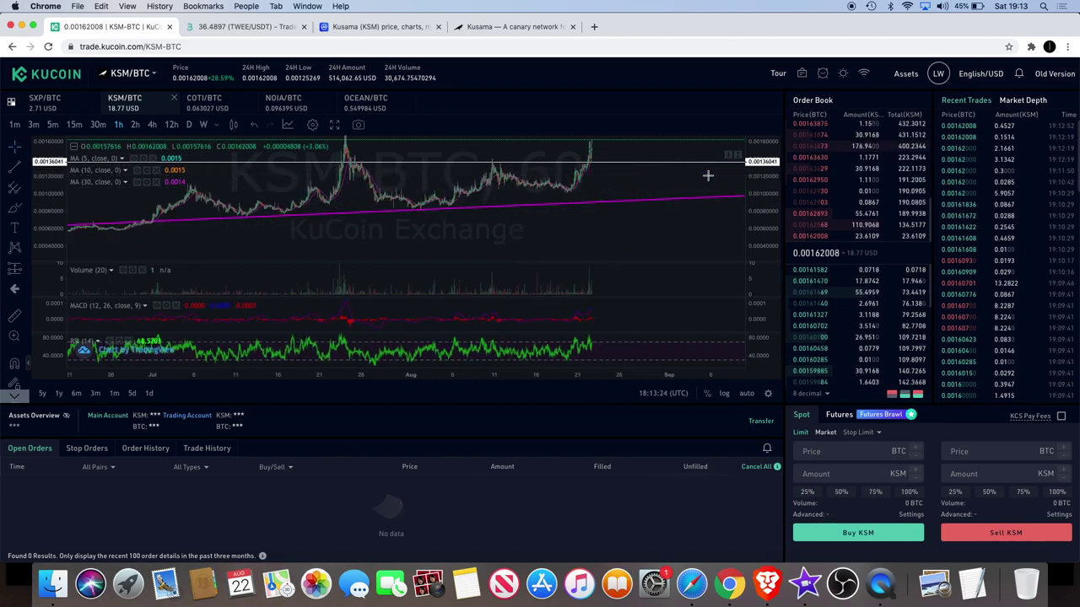
{"action": "scroll", "coordinate": [708, 175], "scroll_direction": "up", "scroll_amount": 5}
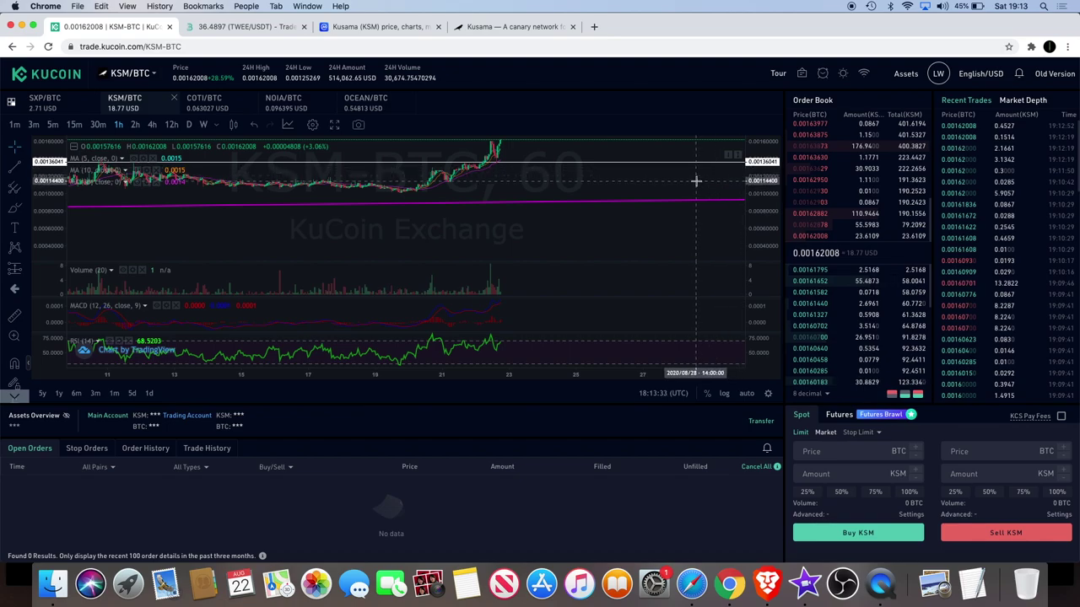
{"action": "mouse_move", "coordinate": [694, 212]}
{"action": "left_mouse_down"}
{"action": "mouse_move", "coordinate": [701, 224]}
{"action": "mouse_move", "coordinate": [708, 218]}
{"action": "left_mouse_up"}
{"action": "left_click_drag", "start_coordinate": [642, 206], "coordinate": [678, 207]}
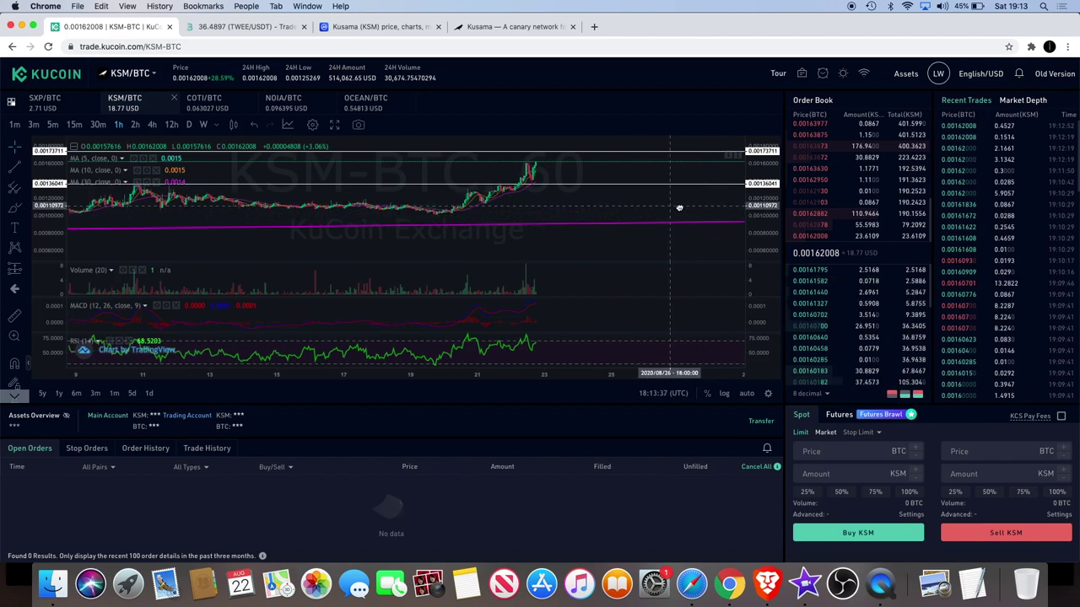